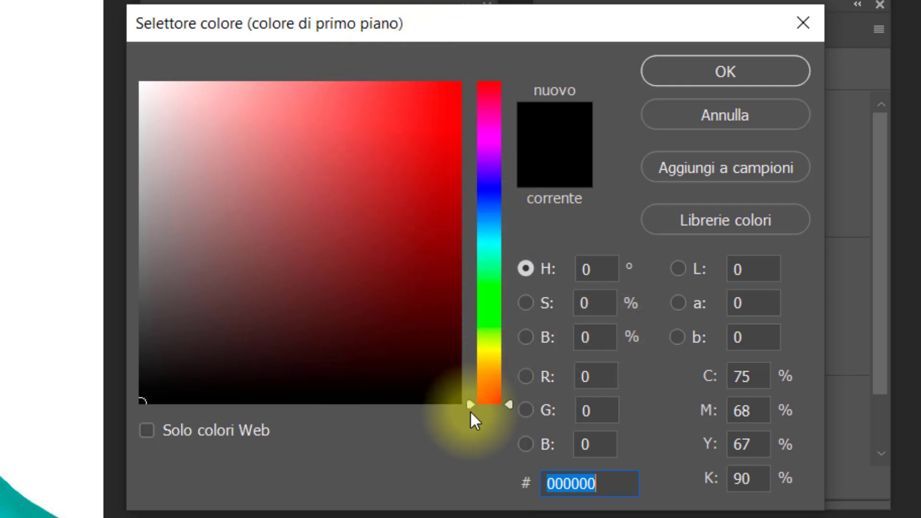
left_click_drag(469, 401, 480, 312)
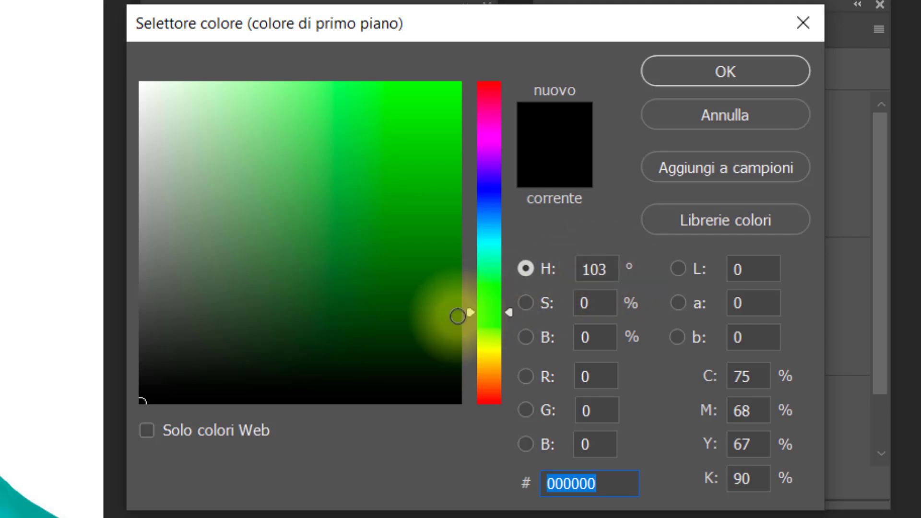
left_click_drag(471, 313, 468, 240)
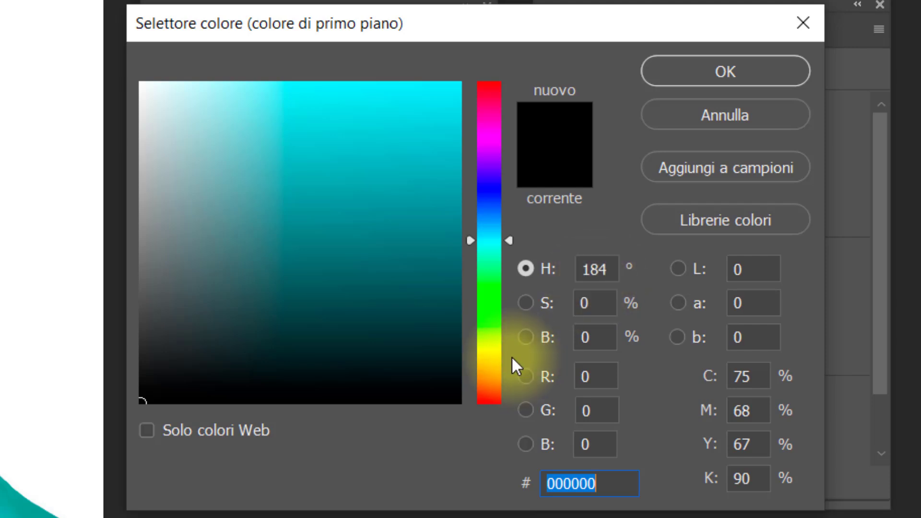
mouse_move(469, 240)
left_mouse_down()
mouse_move(503, 339)
mouse_move(486, 406)
mouse_move(486, 136)
mouse_move(476, 79)
left_mouse_up()
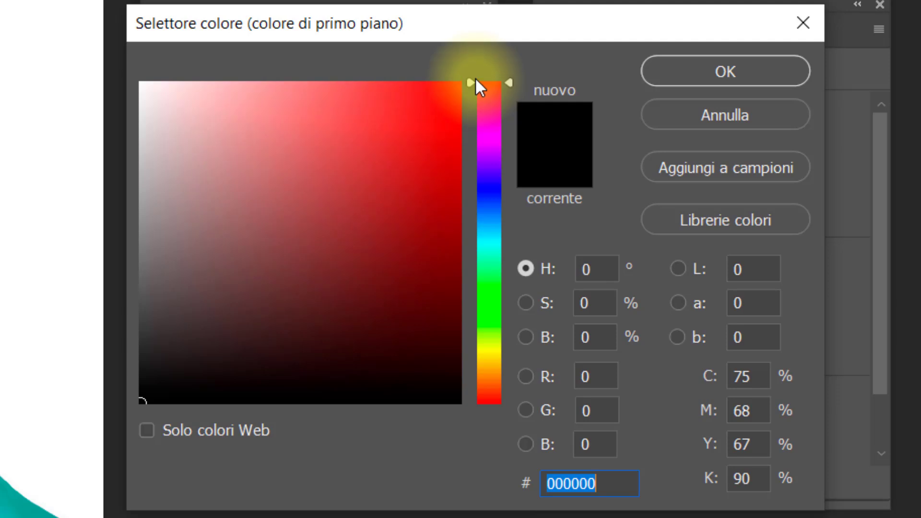
left_click_drag(476, 79, 571, 261)
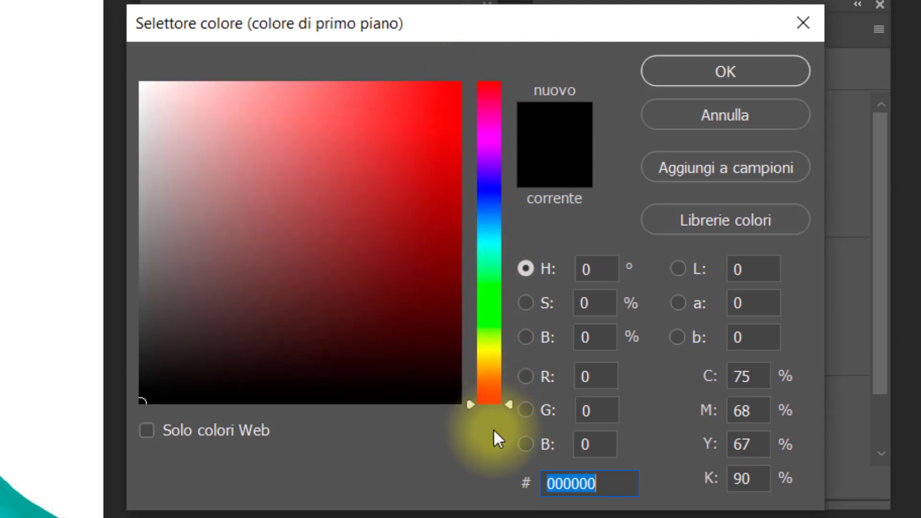
left_click(586, 268)
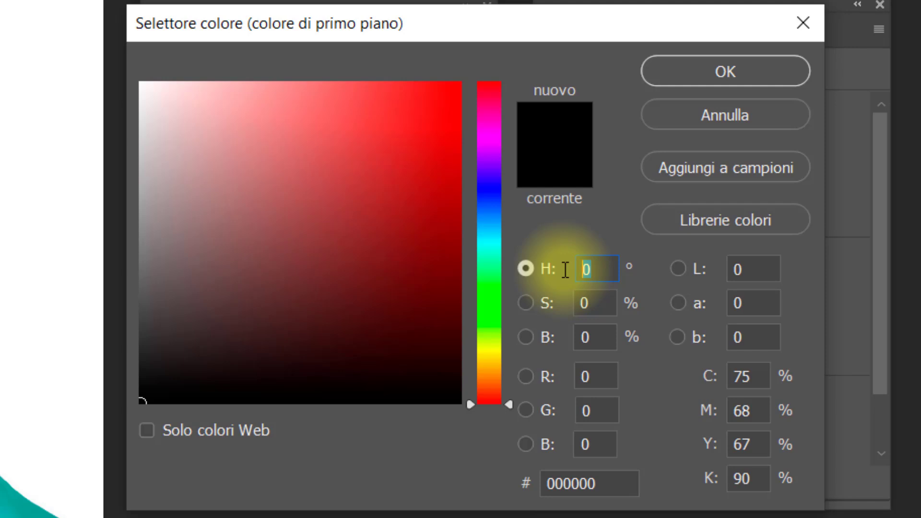
Step: Move the picker hue from 50 upward and settle it on green at 136°
type("50")
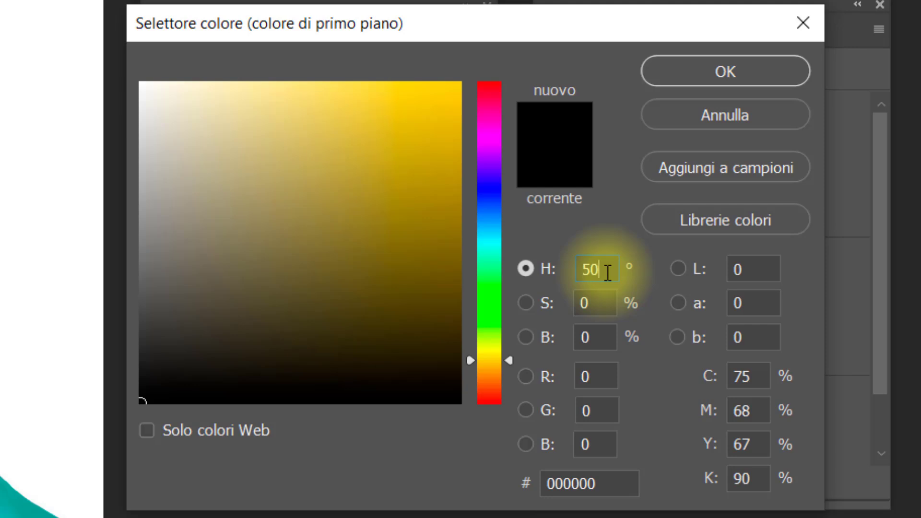
key("Up")
key("Up")
key("Up")
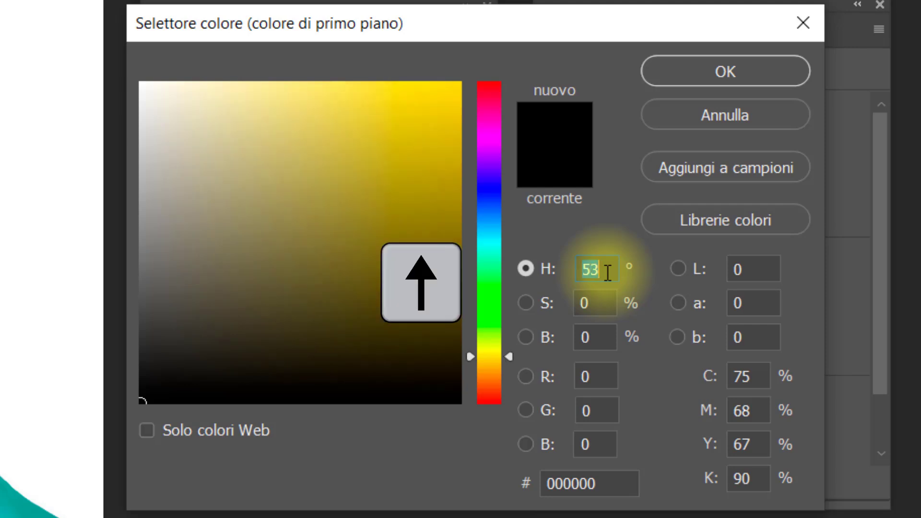
key("Up")
key("Up")
key("Up")
key("shift+Up")
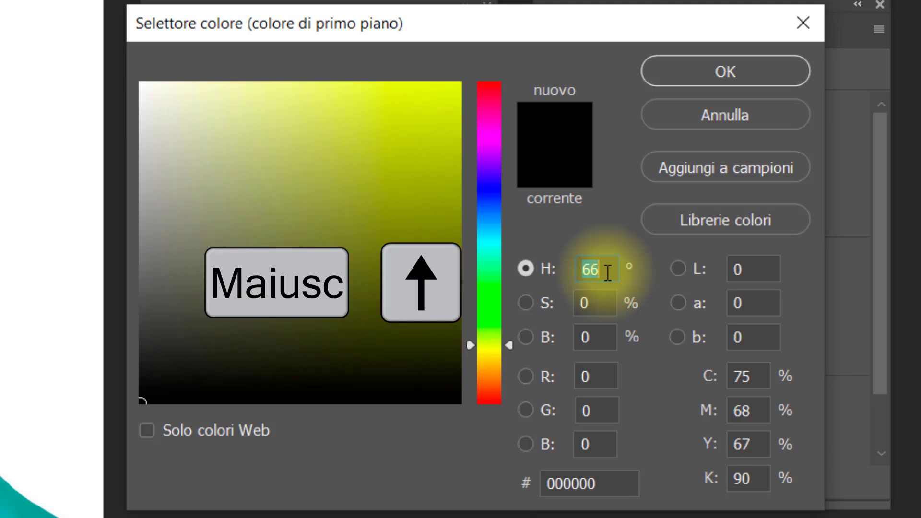
key("shift+Up")
key("shift+Up")
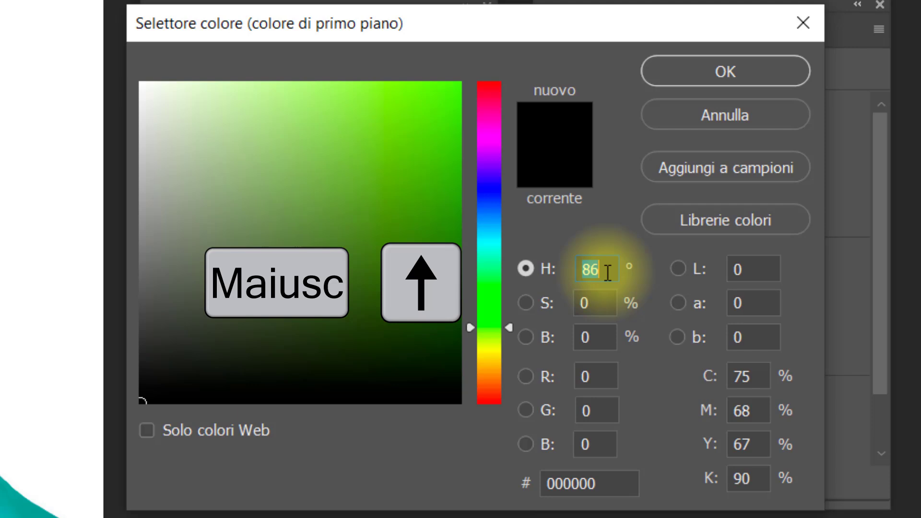
key("shift+Up")
key("shift+Up")
key("shift+Up")
key("shift+Up")
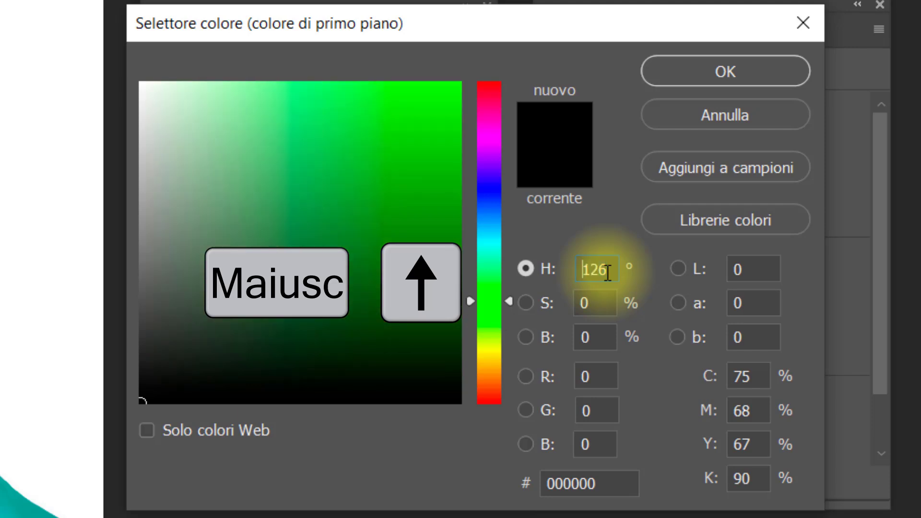
key("shift+Up")
key("shift+Up")
key("shift+Up")
key("shift+Up")
key("shift+Up")
key("shift+Up")
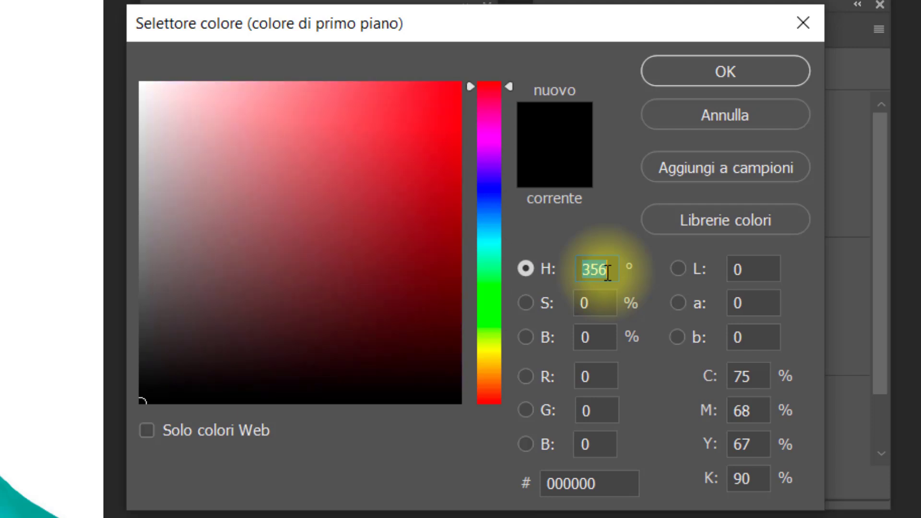
key("shift+Up")
mouse_move(469, 83)
left_mouse_down()
mouse_move(483, 288)
mouse_move(497, 283)
left_mouse_up()
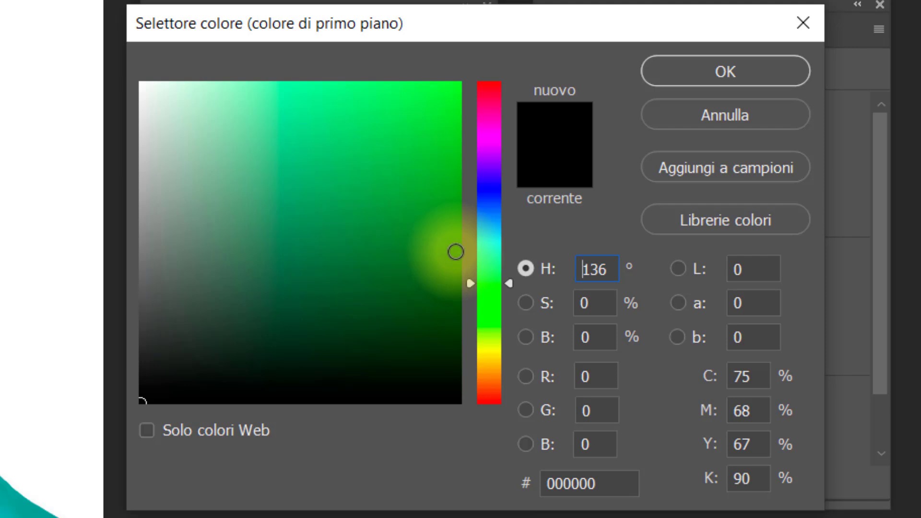
Step: Drop the new colour's saturation to 0% for a neutral grey, #757575
left_click(455, 252)
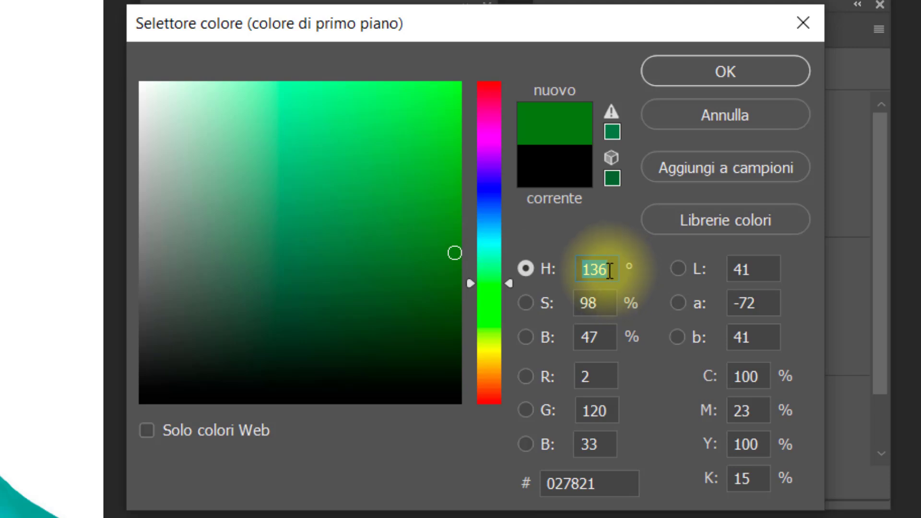
left_click_drag(453, 252, 476, 251)
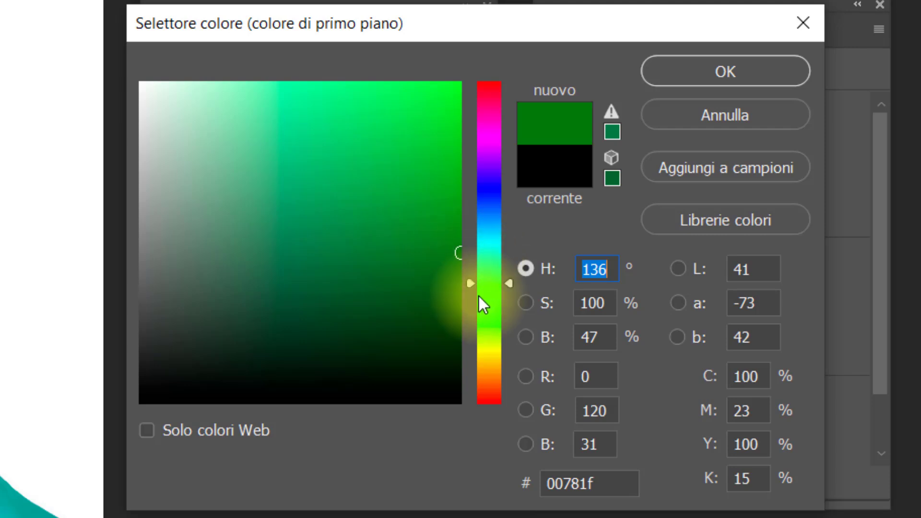
left_click(608, 303)
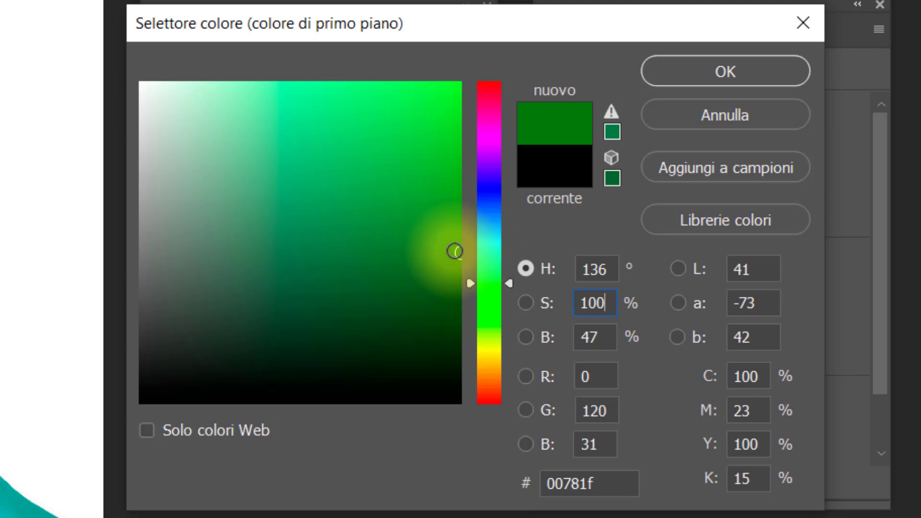
left_click_drag(457, 252, 131, 255)
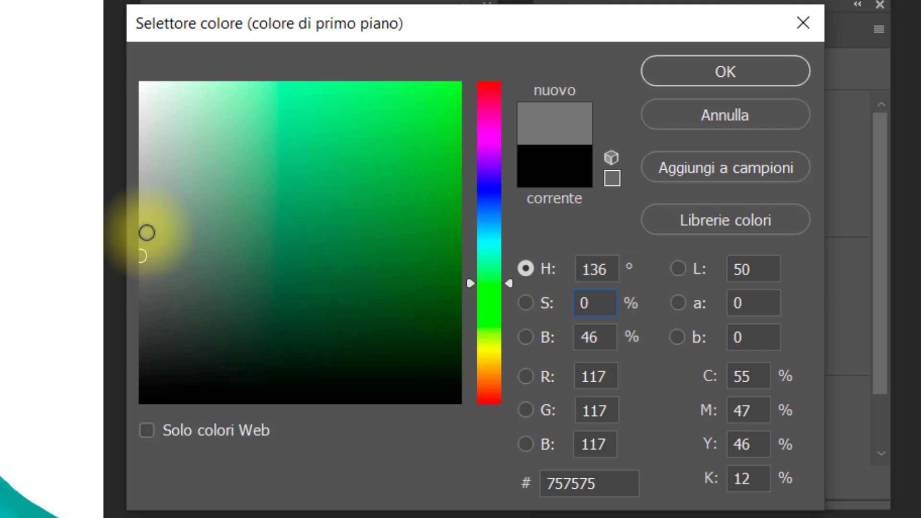
Step: Set the saturation field to 20% for a muted grey-green, #5e7564
left_click(603, 303)
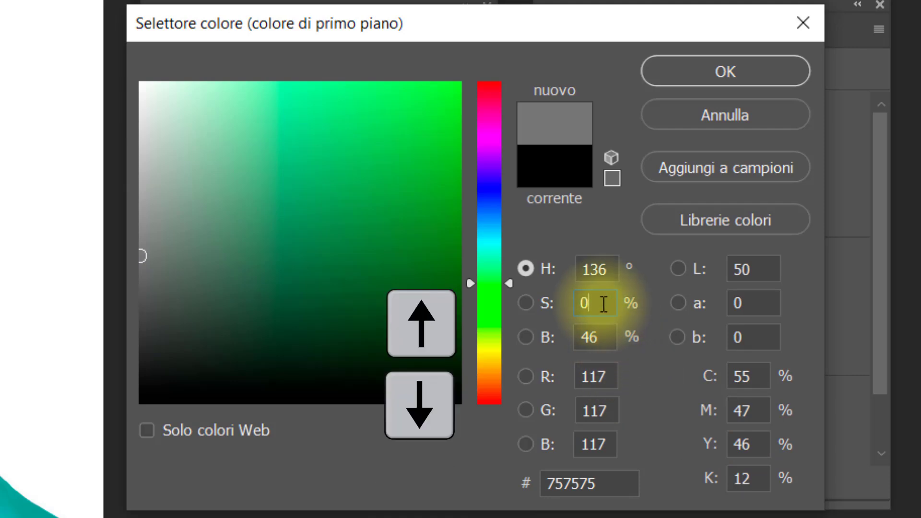
key("Up")
key("Up")
key("Up")
key("Up")
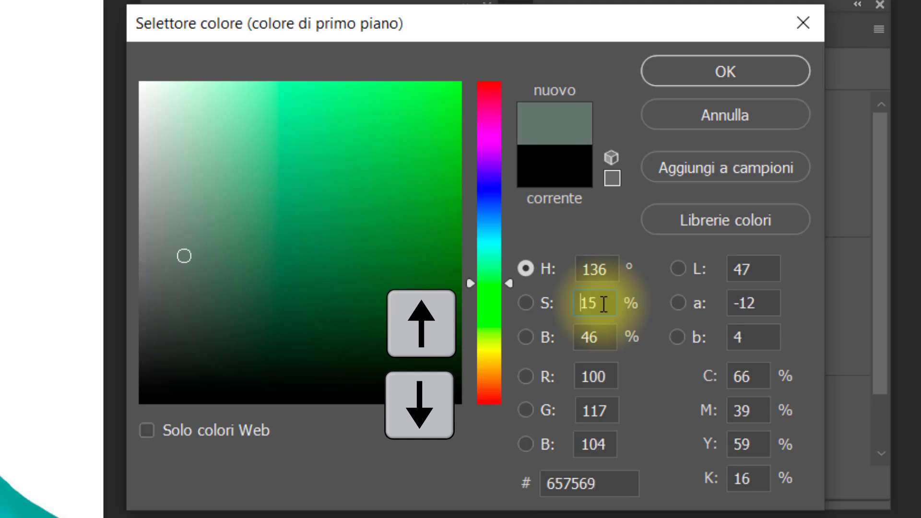
key("Up")
key("Up")
key("Up")
key("Up")
key("Up")
key("Up")
key("Up")
key("Up")
key("Up")
key("Up")
key("Up")
key("Up")
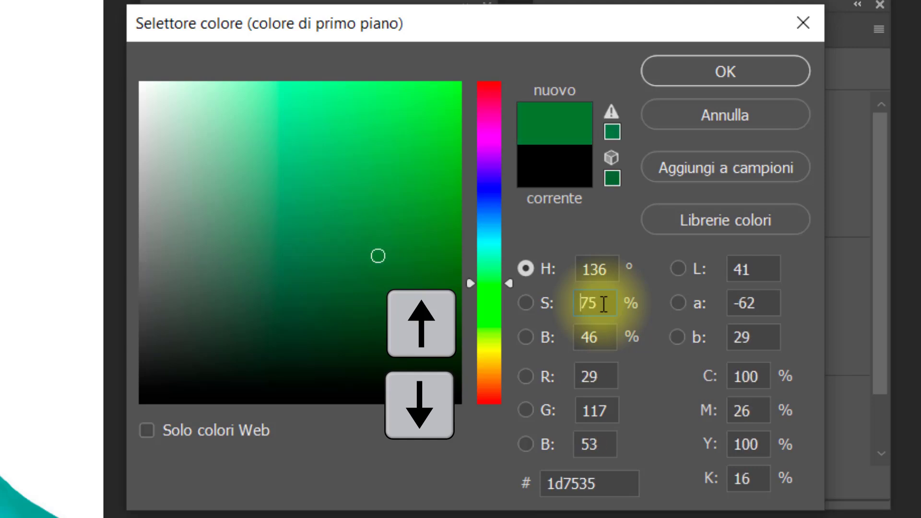
key("Up")
key("Up")
key("Up")
key("Up")
key("Up")
key("Up")
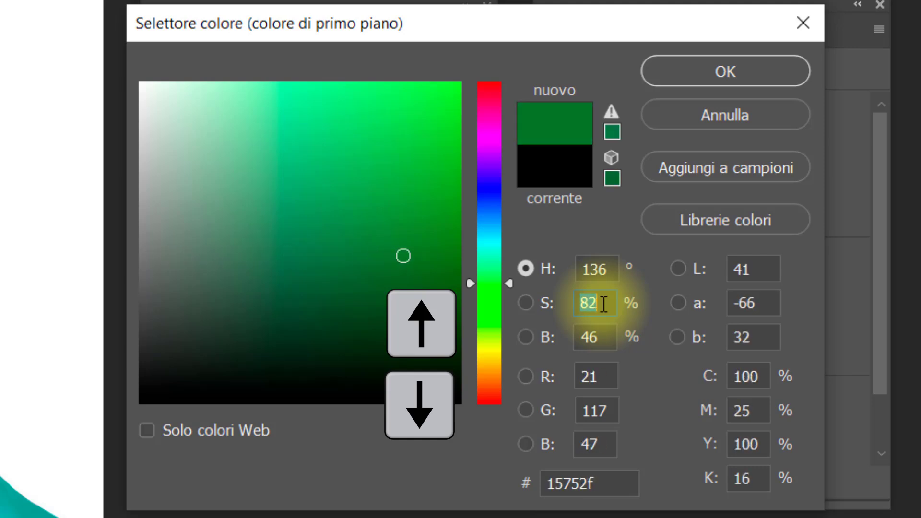
key("Down")
key("Down")
key("Down")
key("Down")
key("Down")
key("Down")
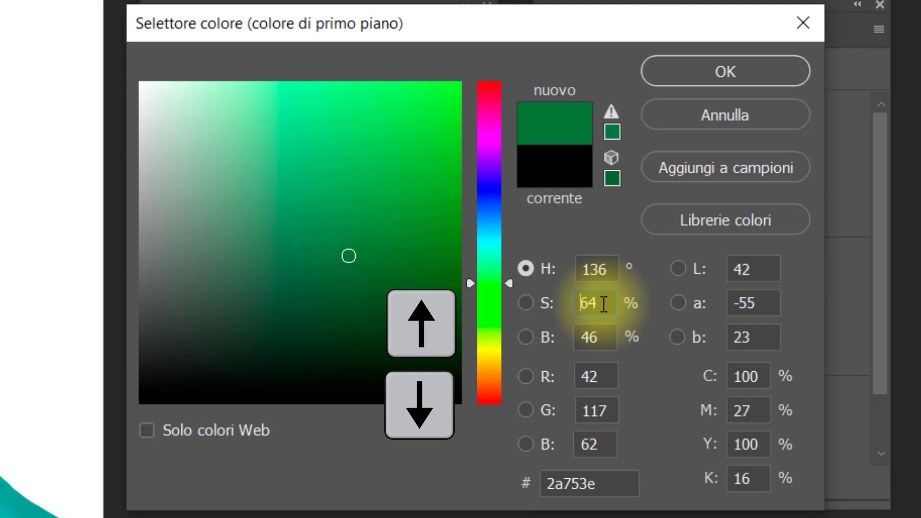
key("Down")
key("Down")
key("Down")
key("Down")
key("Down")
key("Down")
key("Down")
key("Down")
key("Down")
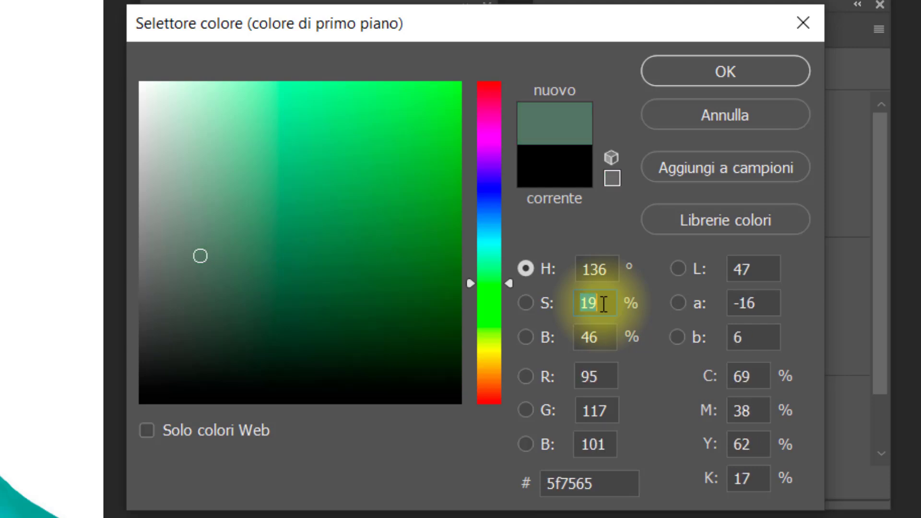
key("Up")
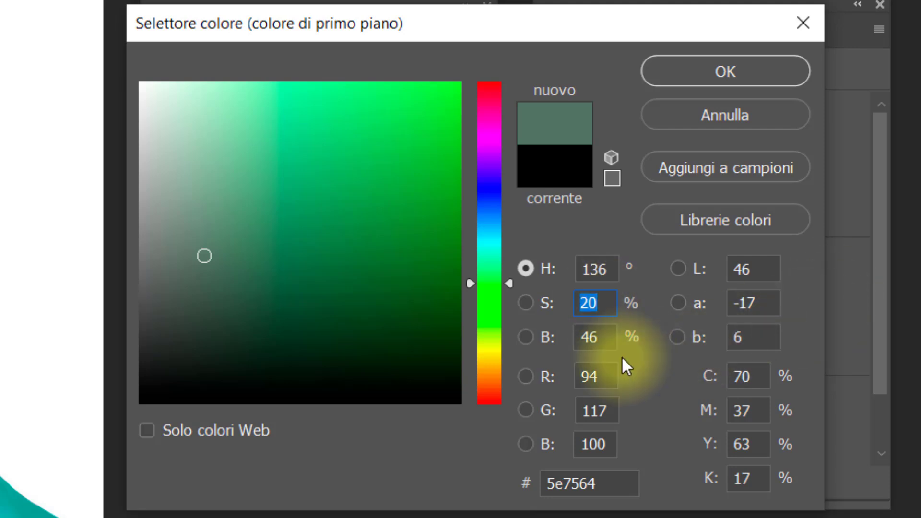
Step: Select the brightness field and drag the picker circle to preview darker and lighter greens
left_click(610, 336)
double_click(609, 336)
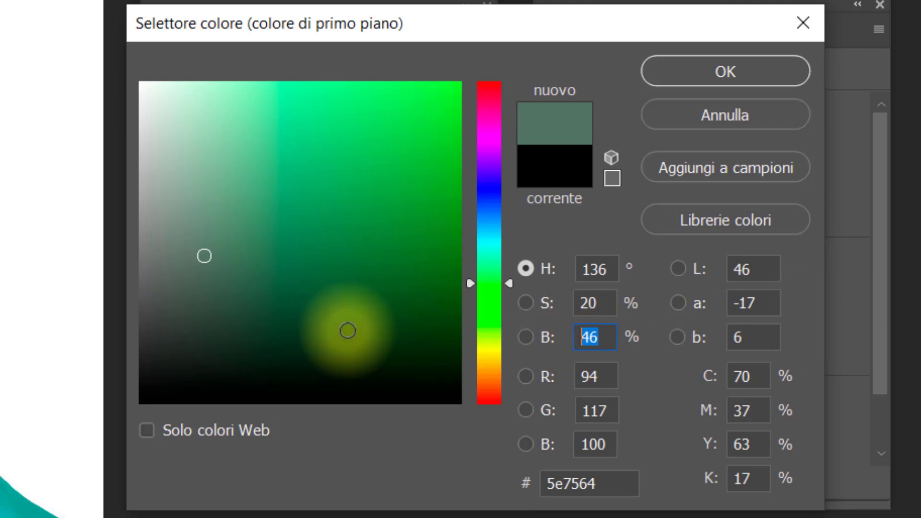
mouse_move(203, 253)
left_mouse_down()
mouse_move(200, 391)
mouse_move(225, 109)
mouse_move(211, 78)
mouse_move(284, 211)
mouse_move(331, 78)
mouse_move(361, 267)
mouse_move(361, 71)
mouse_move(360, 398)
mouse_move(343, 82)
left_mouse_up()
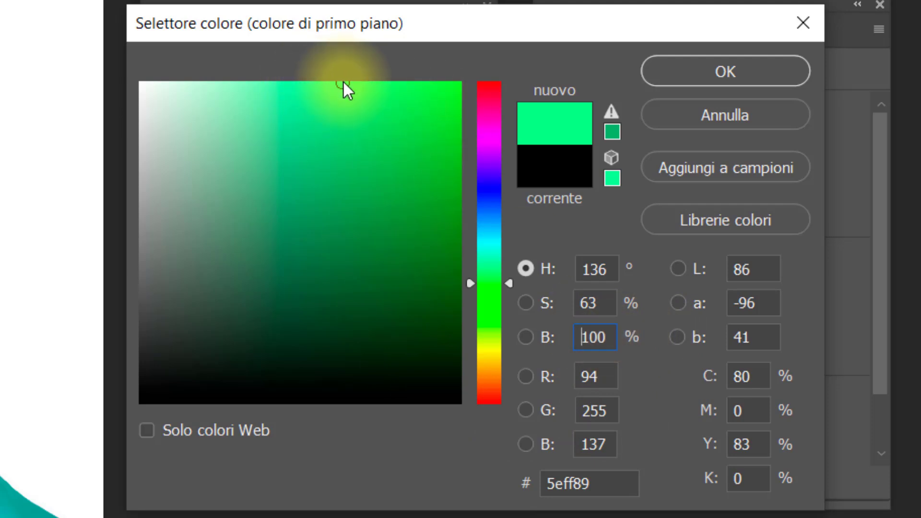
mouse_move(344, 82)
left_mouse_down()
mouse_move(347, 418)
mouse_move(341, 218)
left_mouse_up()
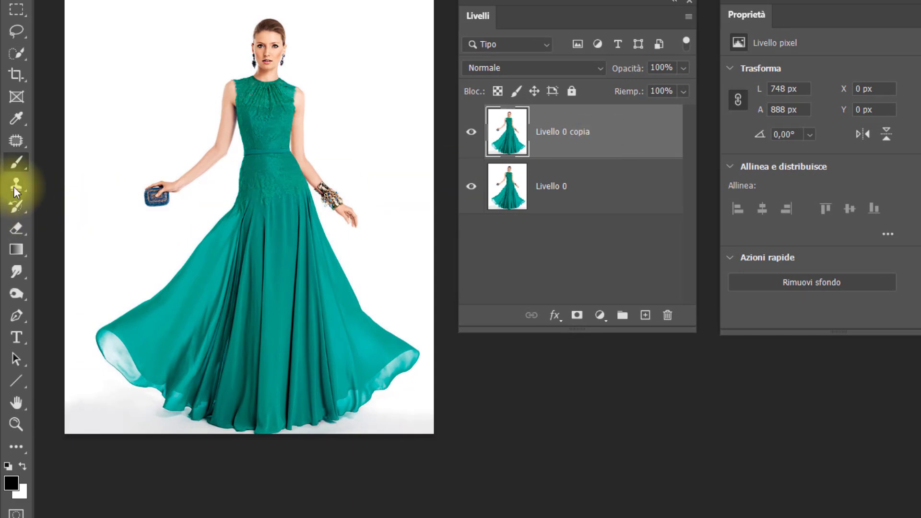
Step: Switch to the Color Replacement tool and set the foreground colour to pure red #ff0000
right_click(20, 164)
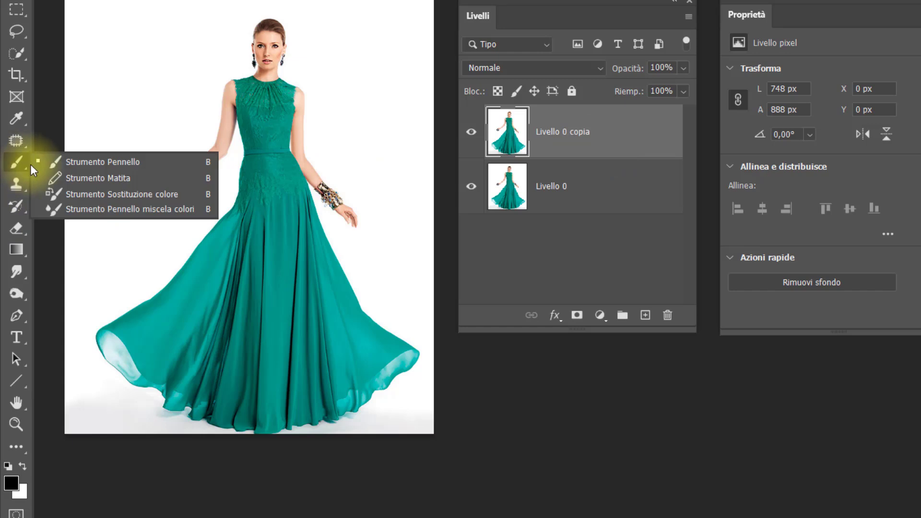
left_click(70, 194)
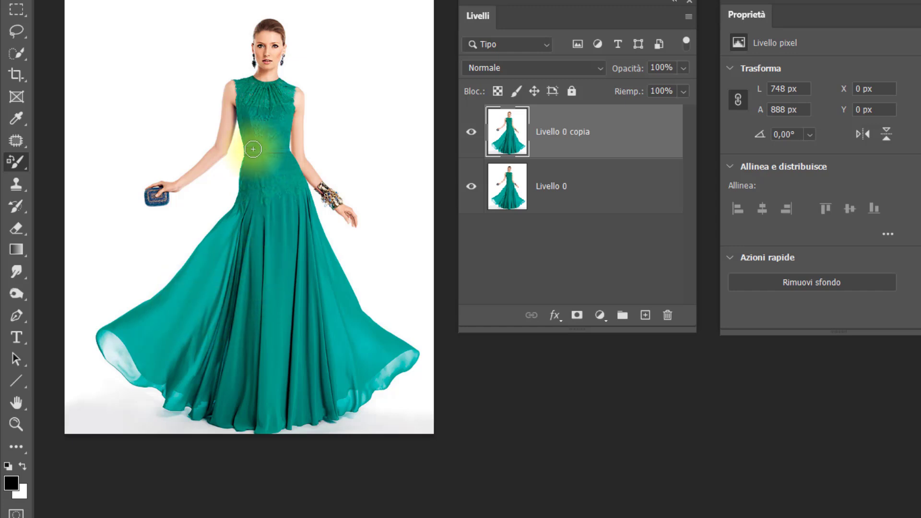
left_click(11, 485)
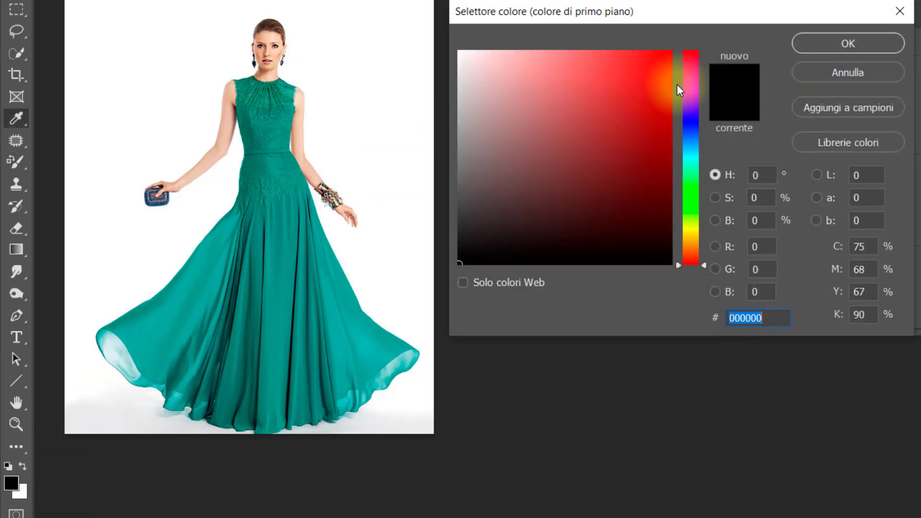
left_click_drag(662, 60, 672, 40)
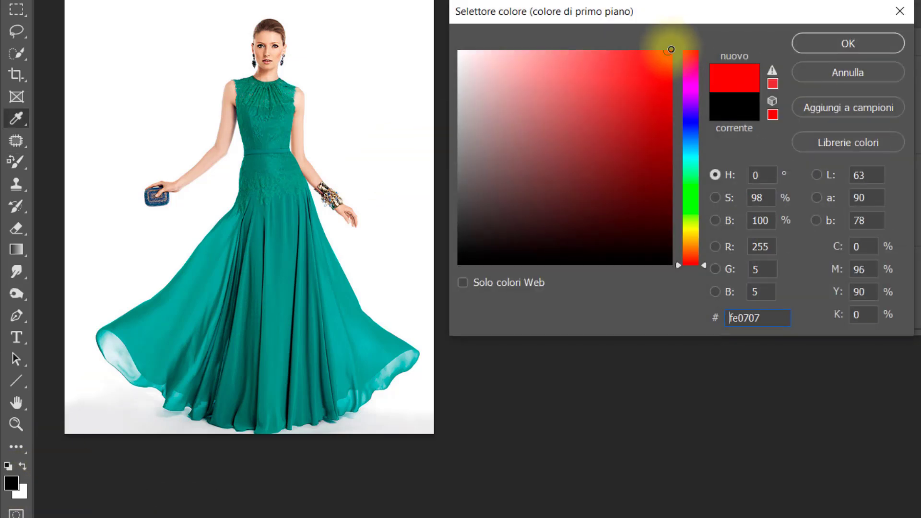
left_click(815, 42)
Step: Paint the skirt and hem red with an ~86 px brush, then delete the red-painted copy layer
left_click_drag(254, 283, 278, 284)
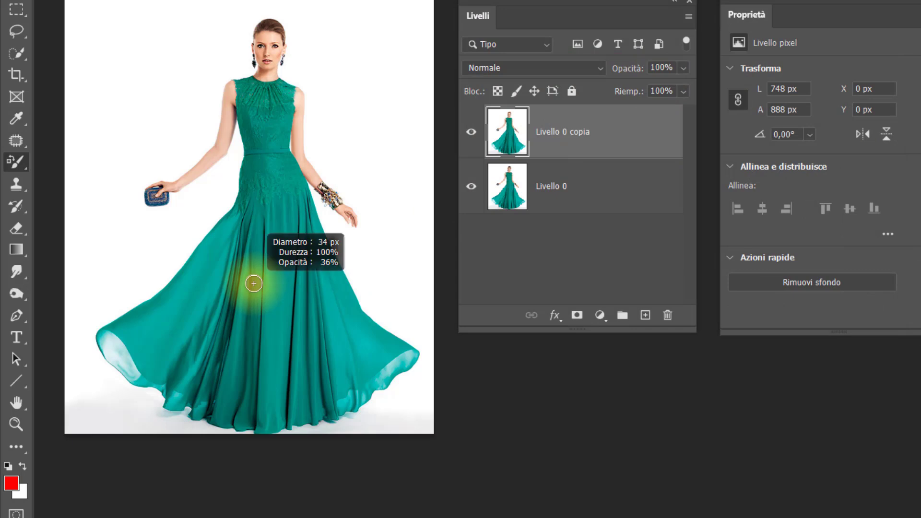
mouse_move(263, 250)
left_mouse_down()
mouse_move(261, 196)
mouse_move(244, 228)
mouse_move(206, 237)
mouse_move(231, 232)
mouse_move(153, 331)
mouse_move(154, 315)
mouse_move(129, 340)
mouse_move(224, 276)
mouse_move(160, 288)
mouse_move(90, 329)
mouse_move(164, 370)
mouse_move(245, 312)
mouse_move(200, 318)
mouse_move(206, 349)
mouse_move(174, 380)
mouse_move(229, 410)
mouse_move(275, 412)
mouse_move(386, 374)
mouse_move(393, 344)
mouse_move(325, 288)
mouse_move(269, 355)
mouse_move(226, 330)
mouse_move(253, 378)
mouse_move(355, 379)
mouse_move(331, 413)
mouse_move(295, 303)
mouse_move(387, 362)
mouse_move(310, 280)
mouse_move(287, 205)
mouse_move(271, 239)
mouse_move(246, 106)
mouse_move(264, 99)
mouse_move(288, 180)
mouse_move(288, 216)
mouse_move(242, 140)
mouse_move(261, 237)
mouse_move(318, 199)
left_mouse_up()
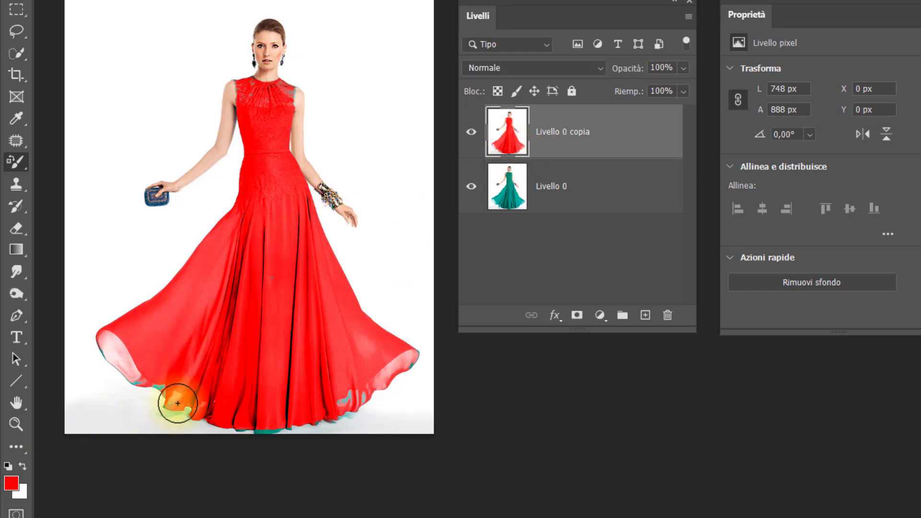
left_click_drag(178, 404, 247, 411)
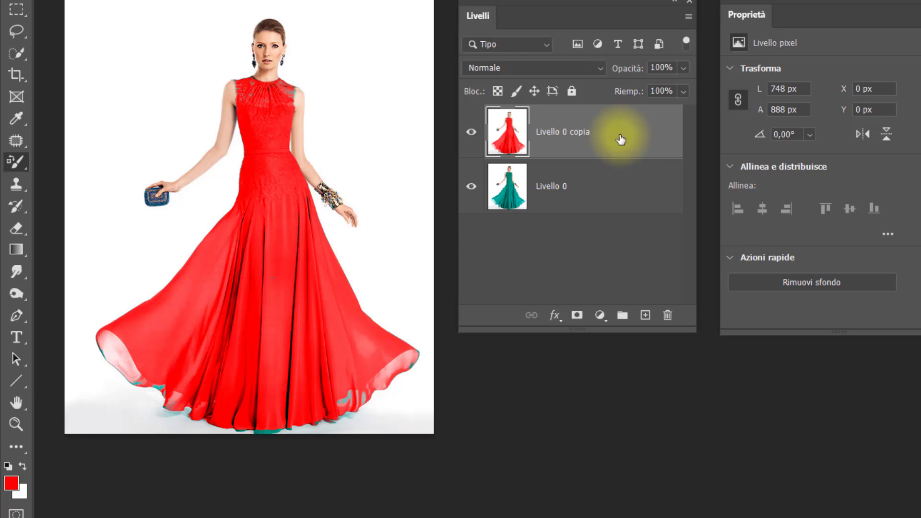
left_click_drag(621, 139, 667, 316)
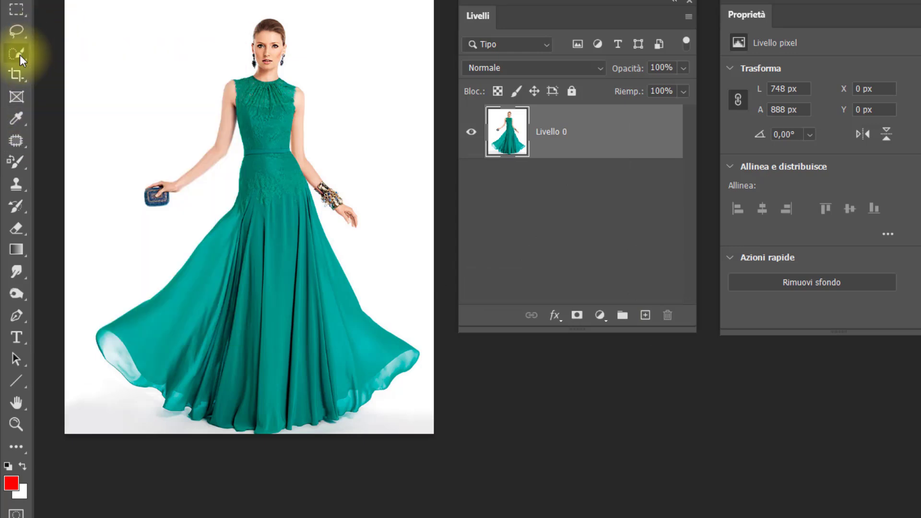
Step: Quick-select the teal dress from bodice down to the left skirt hem
right_click(25, 62)
left_click(106, 69)
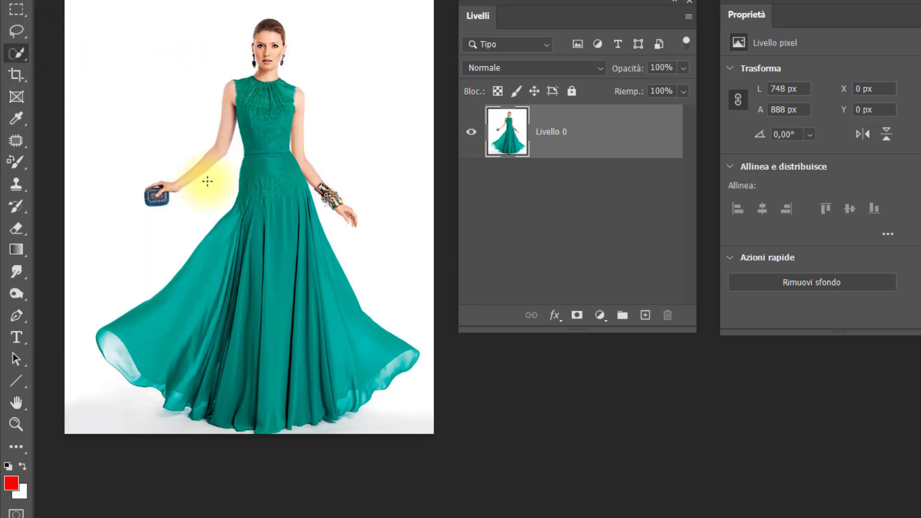
mouse_move(261, 101)
left_mouse_down()
mouse_move(192, 310)
mouse_move(305, 313)
mouse_move(323, 329)
left_mouse_up()
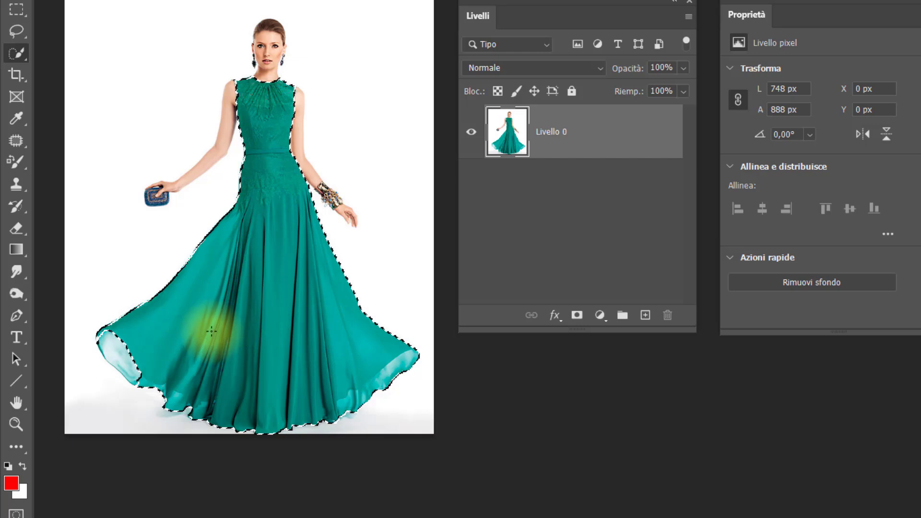
left_click_drag(215, 331, 145, 352)
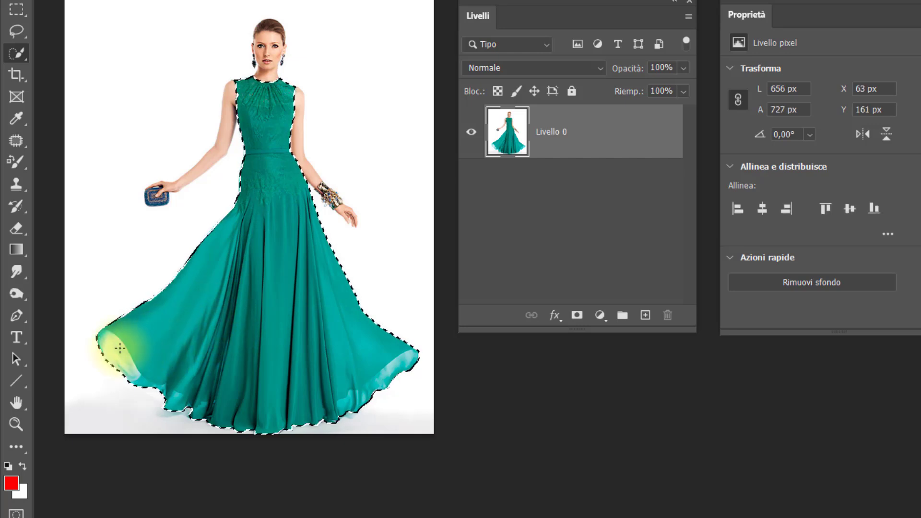
left_click_drag(146, 351, 238, 356)
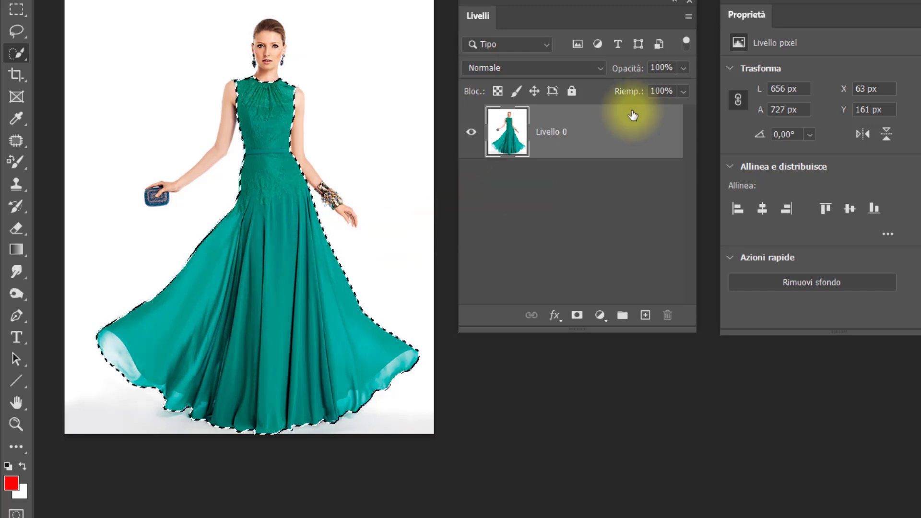
Step: Add a Tonalità/saturazione adjustment layer masked to the dress
left_click(600, 315)
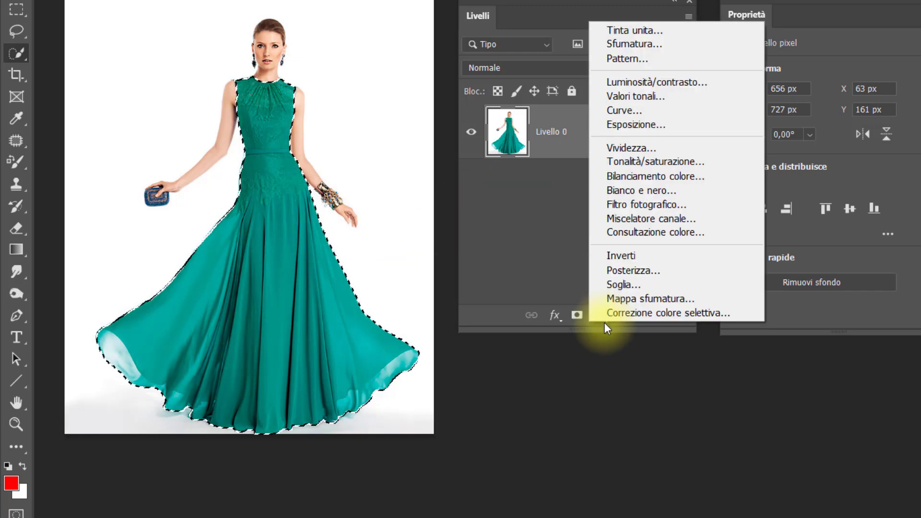
left_click(646, 163)
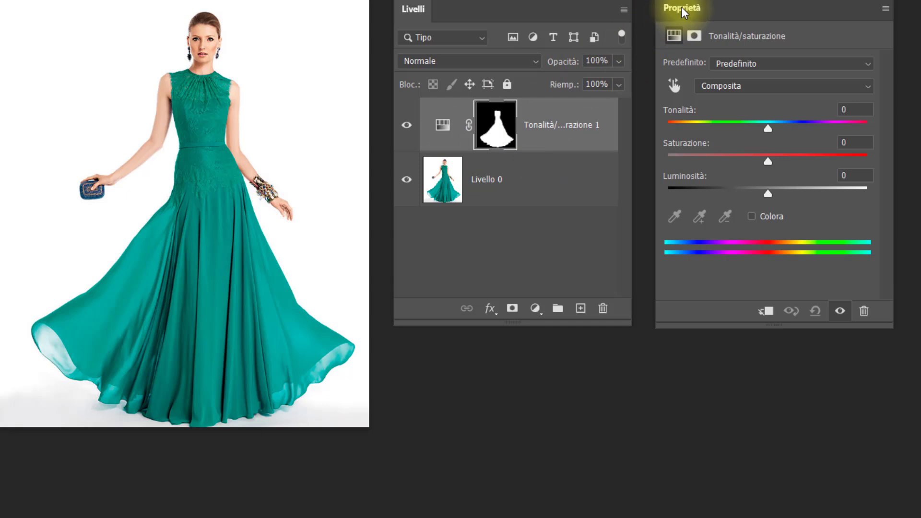
Step: Set the Hue/Saturation layer to hue +180, saturation +14, lightness −8 for a deep red dress
mouse_move(682, 9)
left_mouse_down()
mouse_move(370, 8)
mouse_move(382, 9)
left_mouse_up()
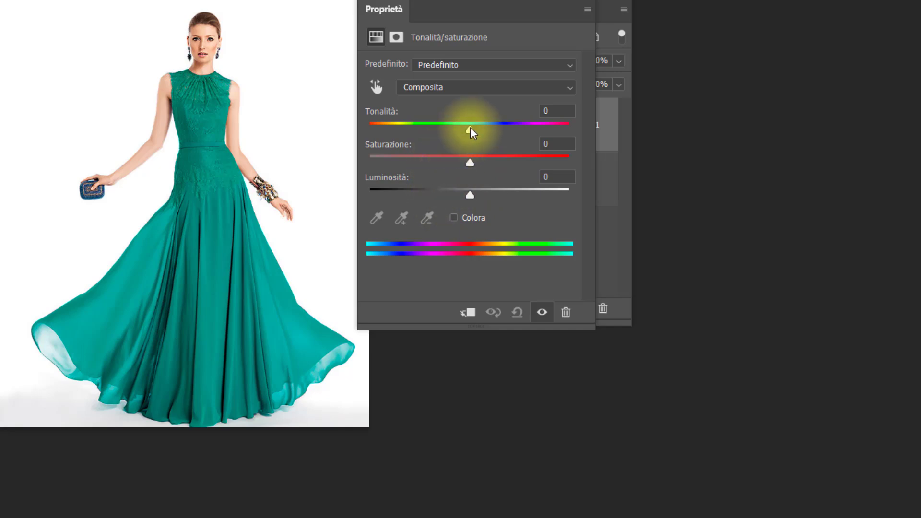
mouse_move(471, 130)
left_mouse_down()
mouse_move(373, 128)
mouse_move(573, 133)
left_mouse_up()
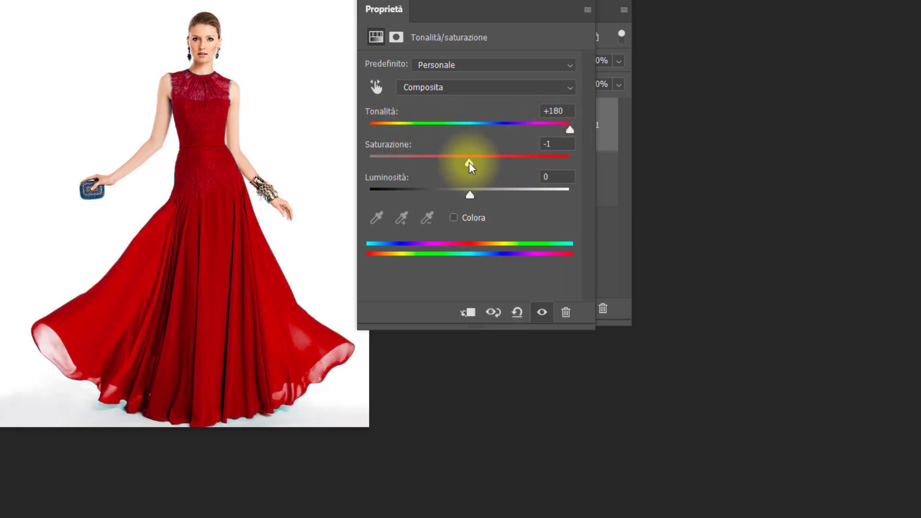
mouse_move(470, 166)
left_mouse_down()
mouse_move(438, 166)
mouse_move(509, 167)
mouse_move(488, 160)
mouse_move(486, 177)
mouse_move(467, 191)
mouse_move(448, 189)
mouse_move(491, 192)
mouse_move(453, 191)
mouse_move(461, 191)
left_mouse_up()
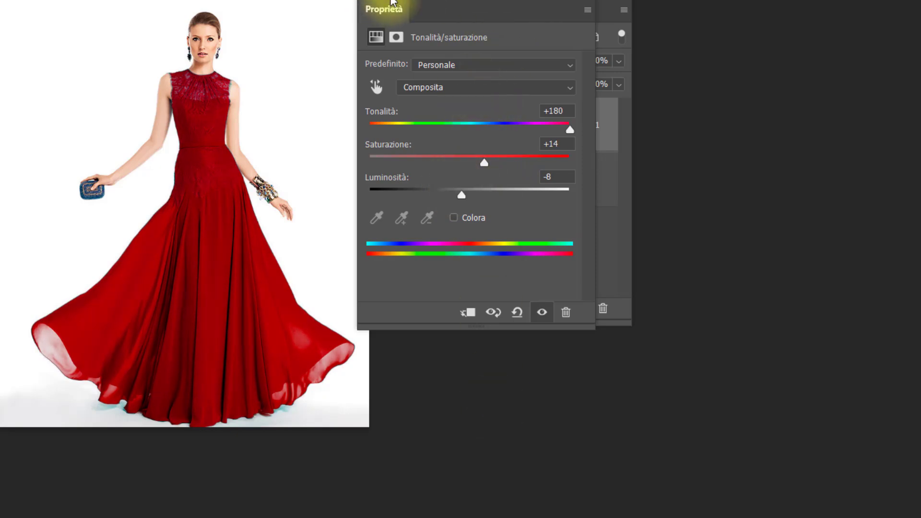
Step: Hide the Hue/Saturation layer so the dress shows teal again
mouse_move(439, 2)
left_mouse_down()
mouse_move(539, 28)
mouse_move(705, 21)
mouse_move(724, 3)
left_mouse_up()
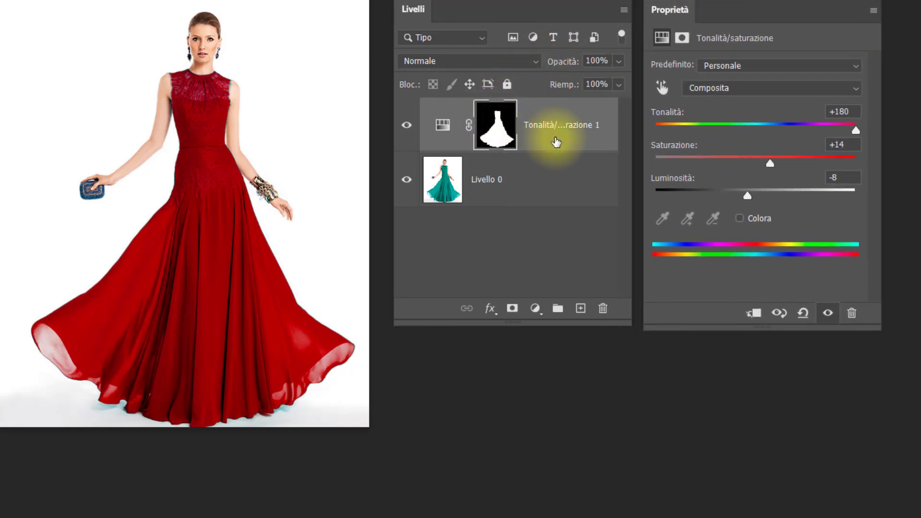
key("ctrl+2")
left_click(528, 174)
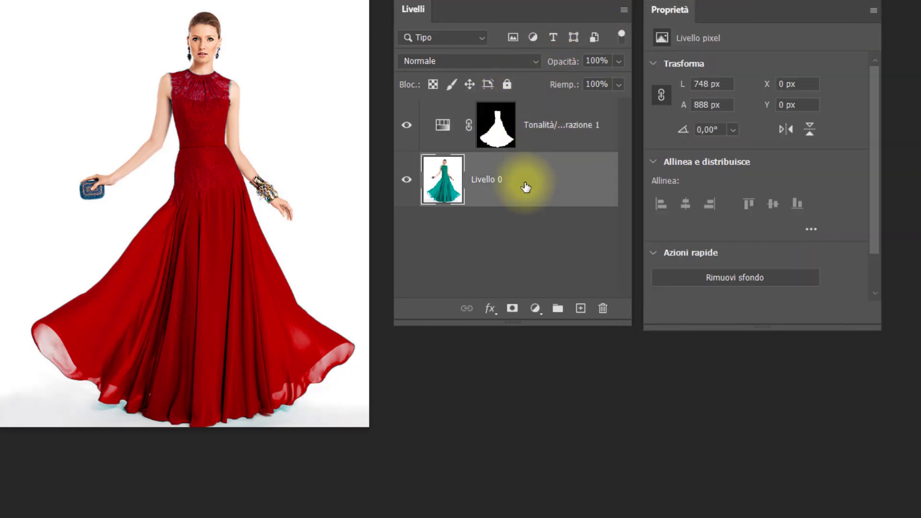
left_click(406, 125)
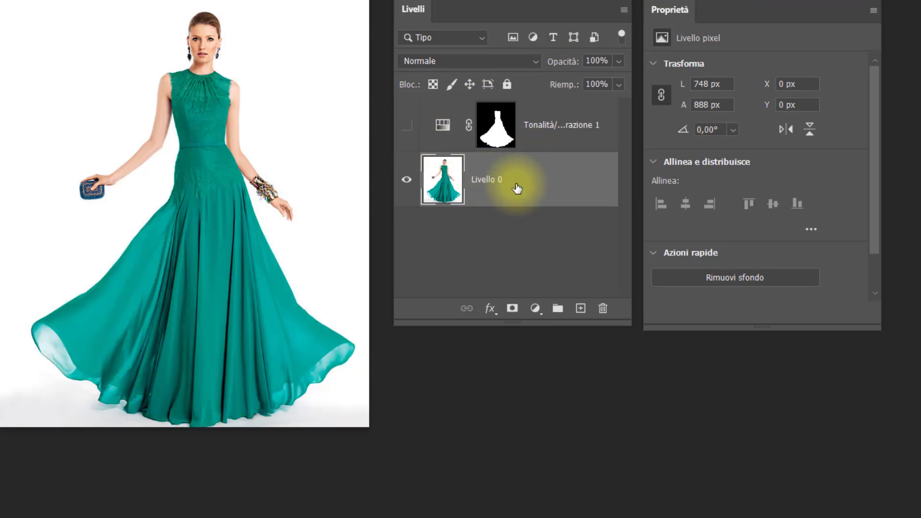
Step: Add a red Tinta unita solid-colour fill layer
left_click(537, 313)
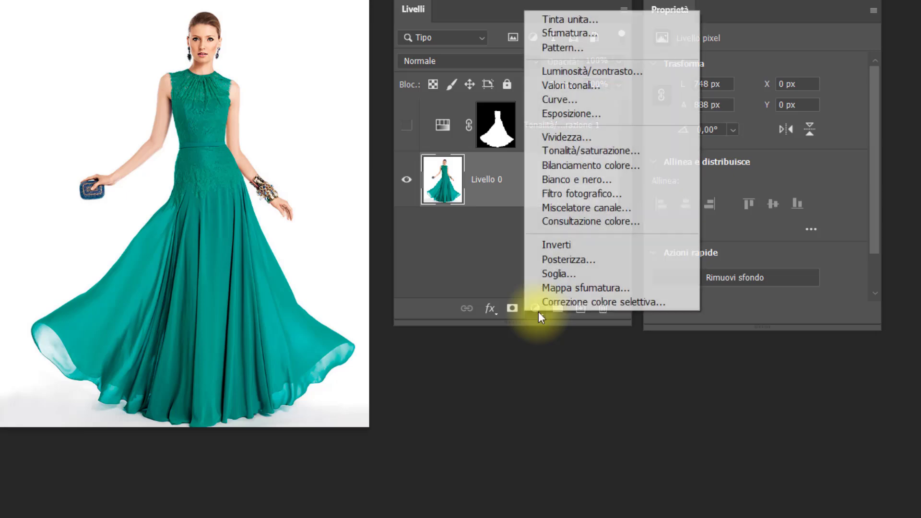
left_click(564, 22)
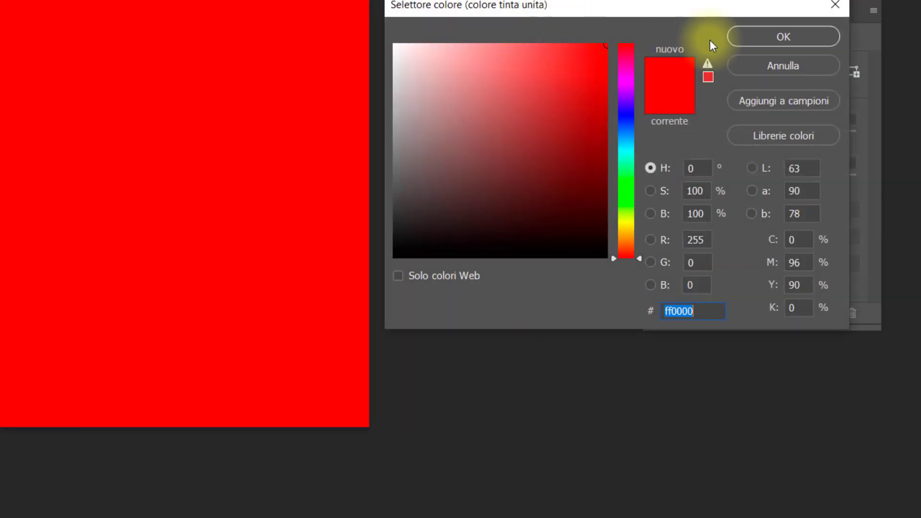
left_click(795, 39)
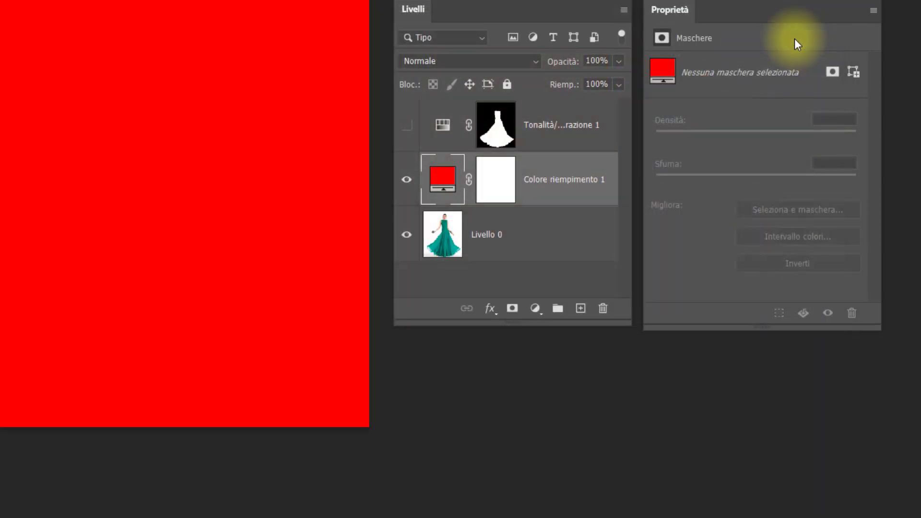
Step: Copy the Hue/Saturation dress mask onto the red fill layer so only the dress is filled
left_click(498, 134)
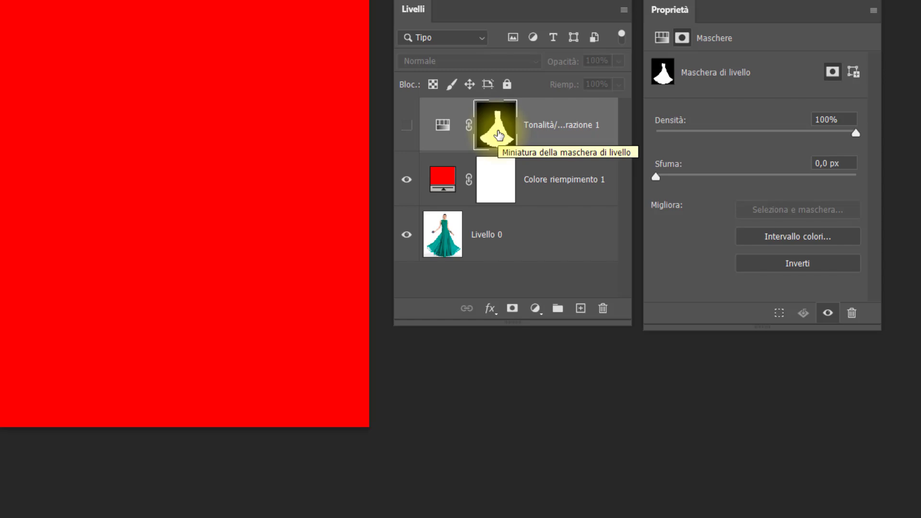
mouse_move(498, 136)
left_mouse_down()
mouse_move(497, 199)
mouse_move(498, 154)
mouse_move(497, 186)
left_mouse_up()
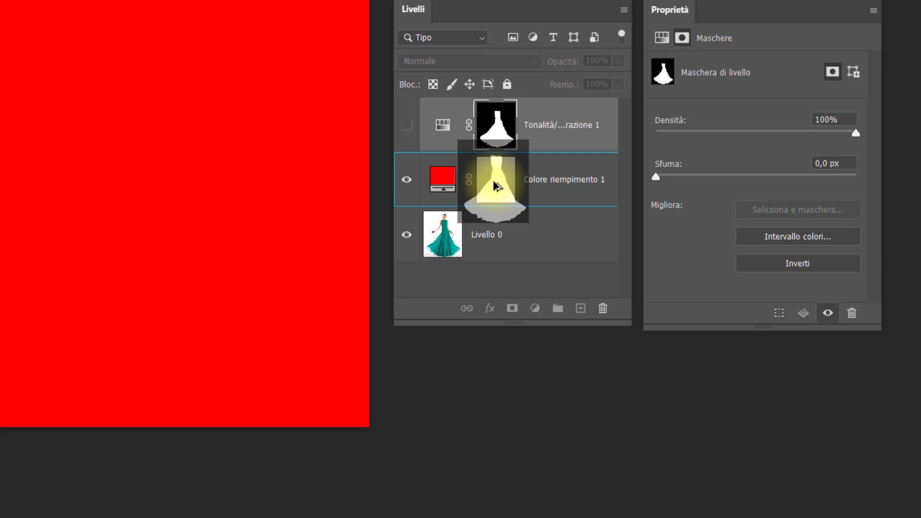
left_click_drag(497, 187, 499, 185)
Step: Confirm the mask replacement and set Colore riempimento 1's blend mode to Colore
left_click(533, 173)
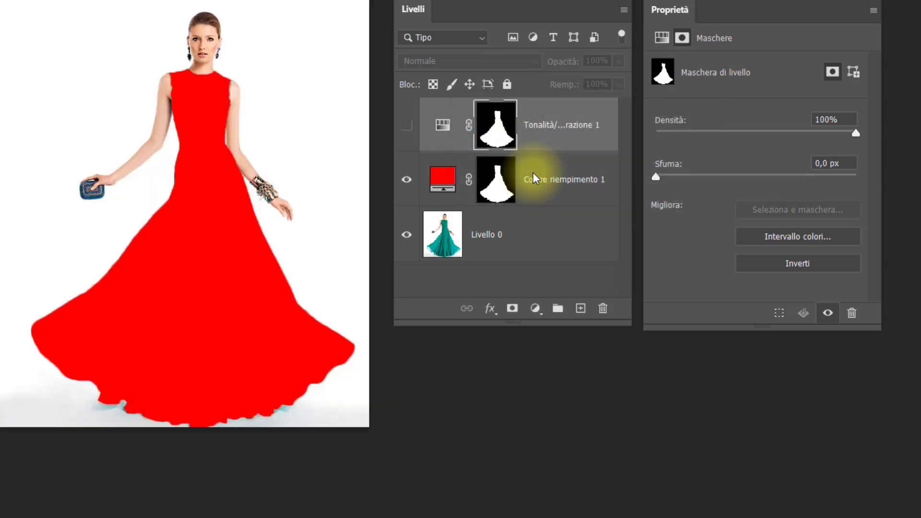
left_click_drag(496, 126, 498, 189)
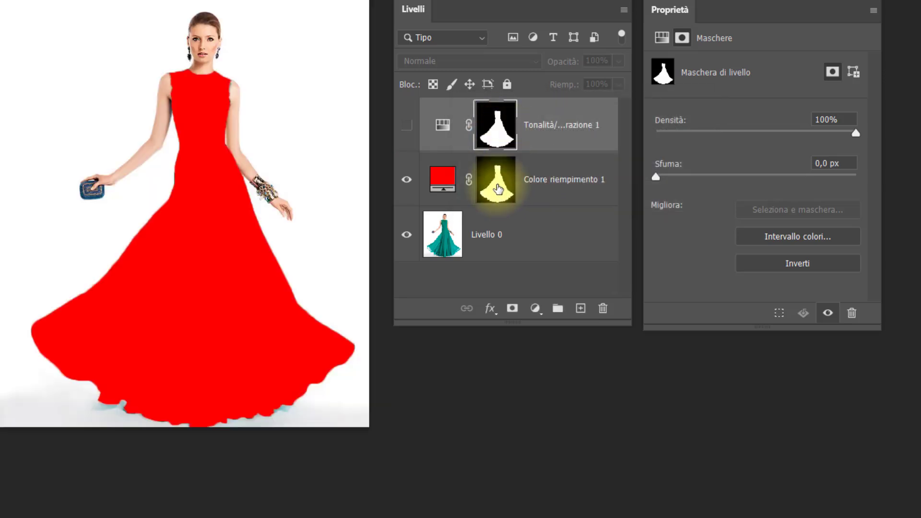
left_click(498, 189)
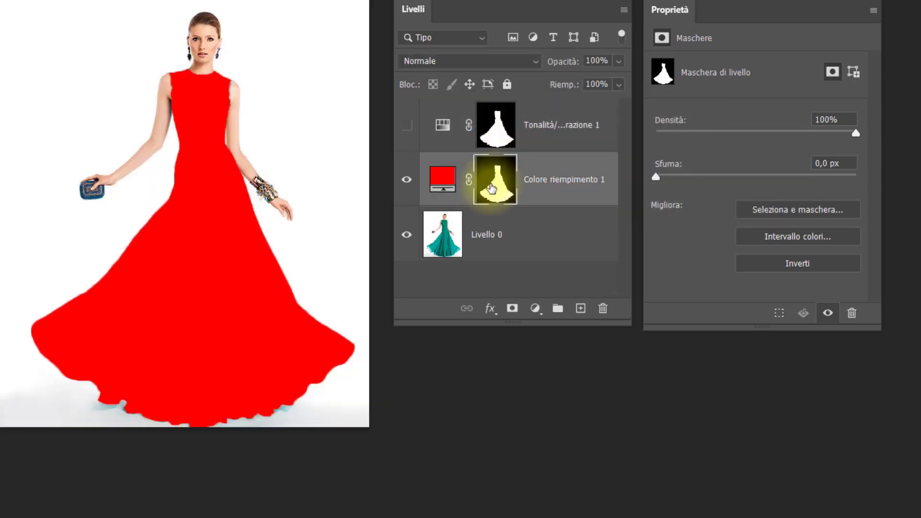
left_click(537, 61)
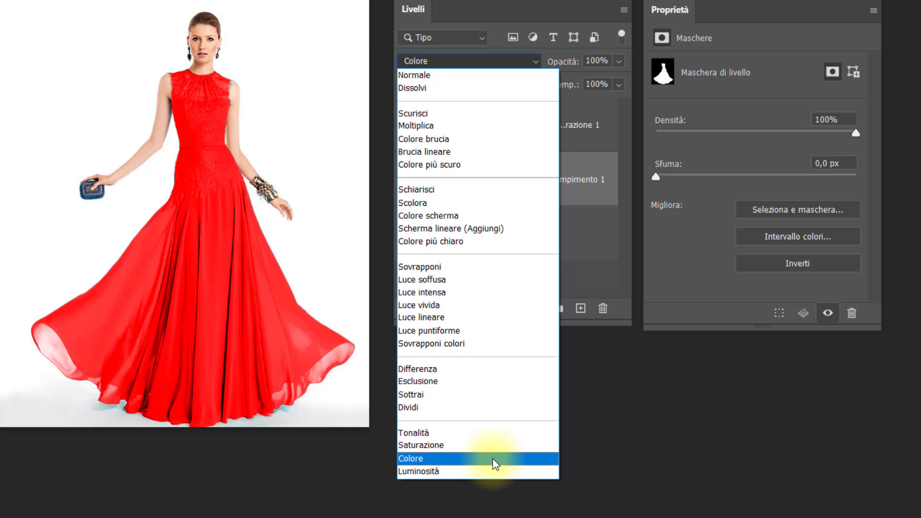
left_click(496, 459)
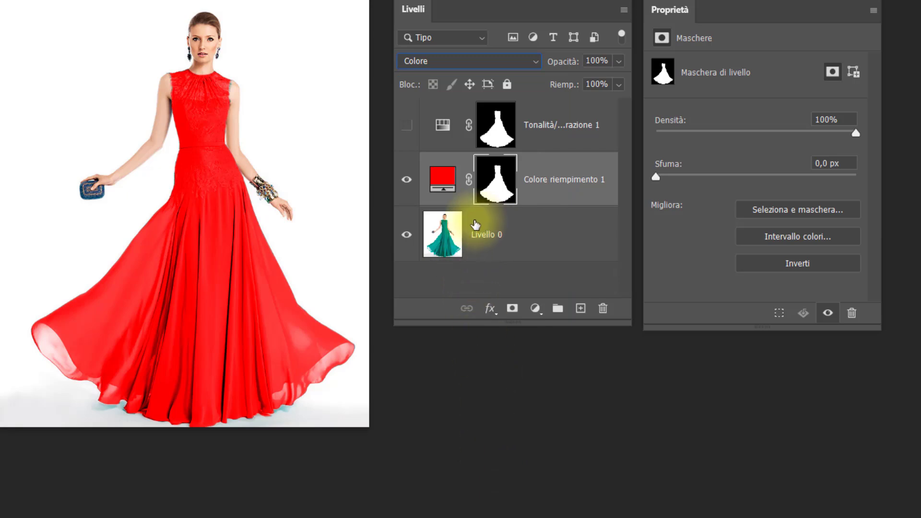
Step: Change the Colore riempimento 1 fill colour from red to a bright green
double_click(437, 181)
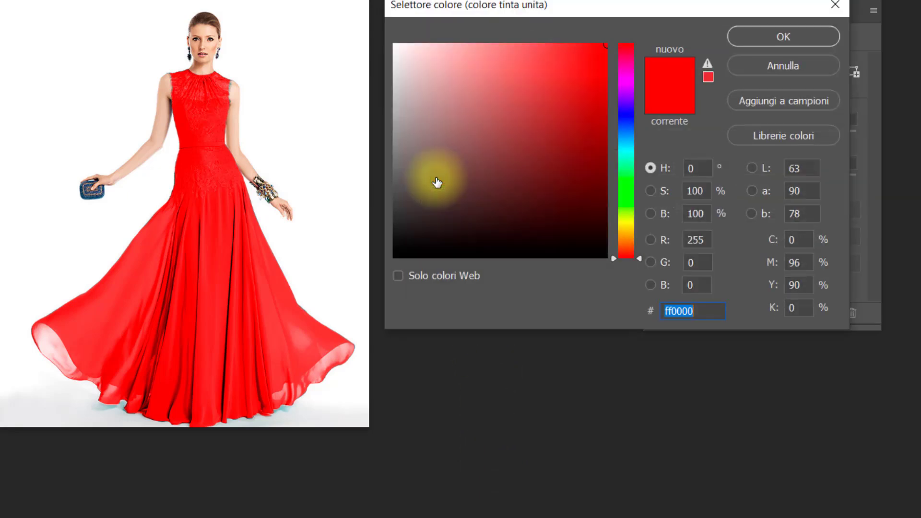
mouse_move(606, 44)
left_mouse_down()
mouse_move(606, 135)
mouse_move(609, 36)
left_mouse_up()
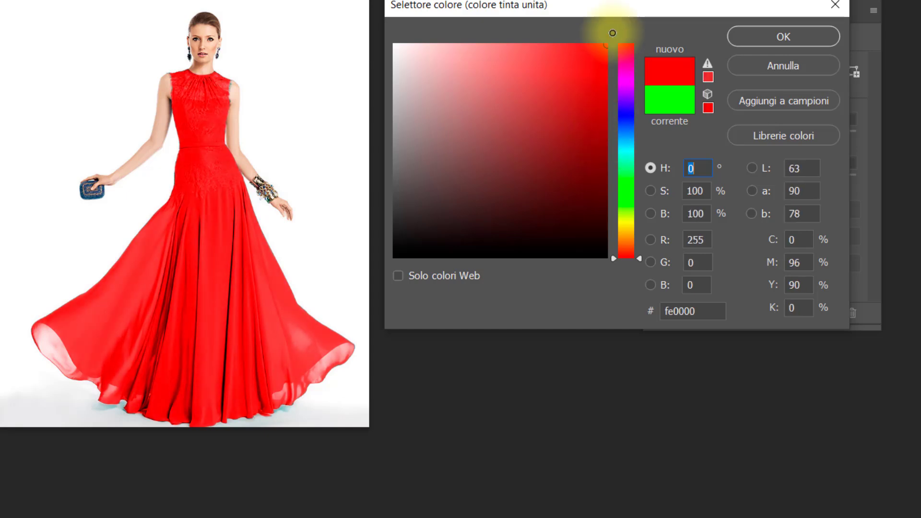
left_click(626, 187)
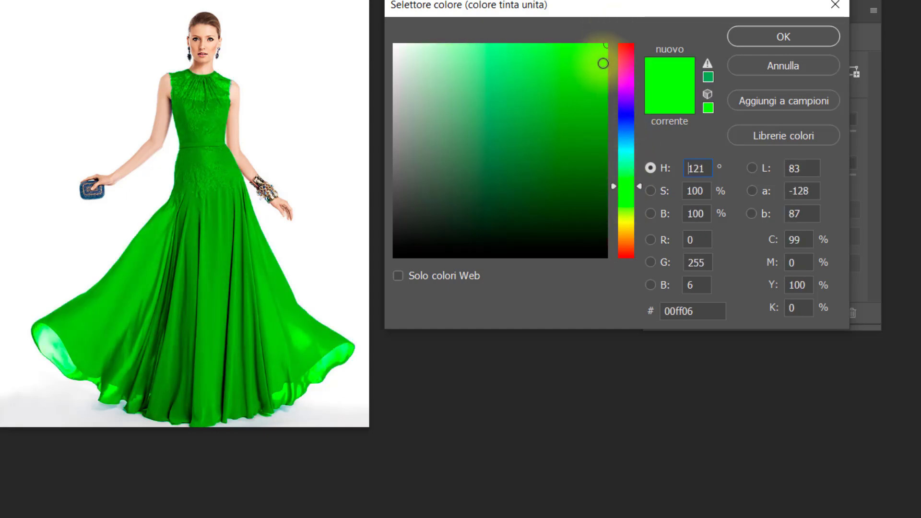
mouse_move(608, 44)
left_mouse_down()
mouse_move(584, 107)
mouse_move(596, 113)
mouse_move(609, 72)
mouse_move(605, 36)
left_mouse_up()
left_click(752, 37)
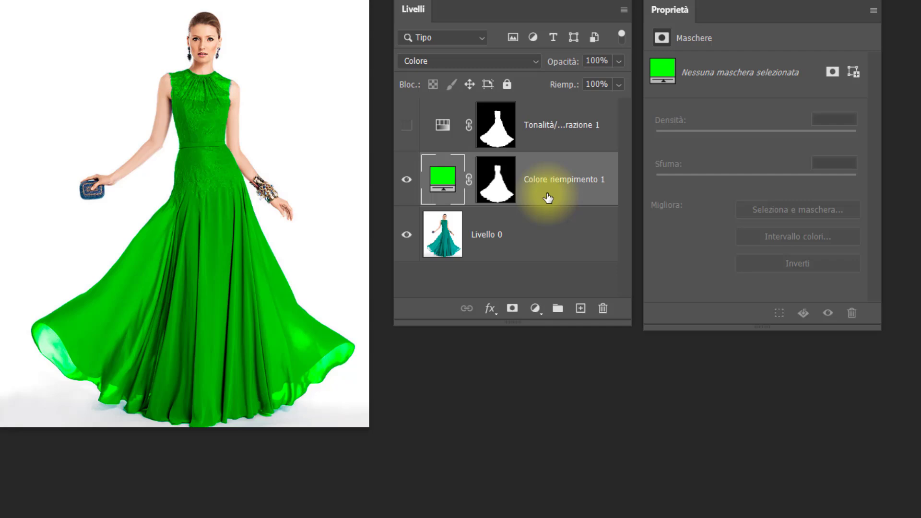
Step: Add a Hue/Saturation layer above Livello 0 with Saturation -100 and hide the green fill
left_click(461, 233)
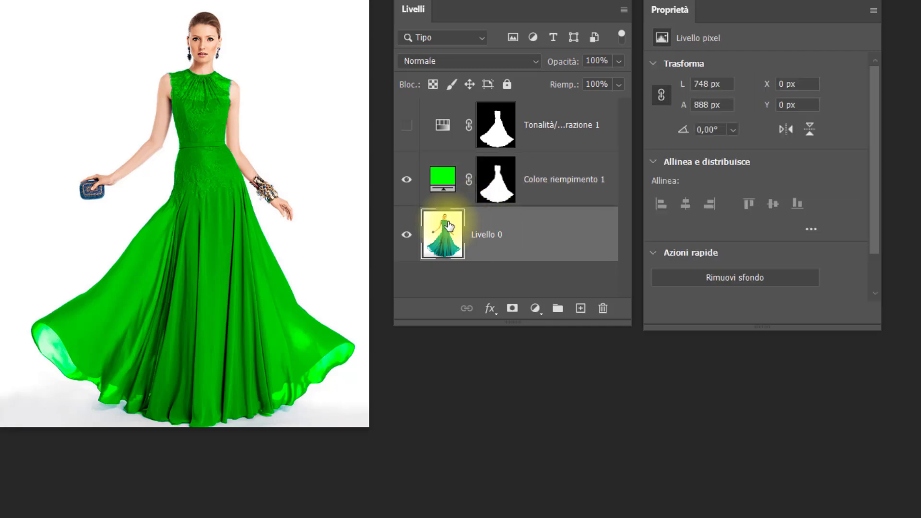
left_click(537, 313)
left_click(548, 154)
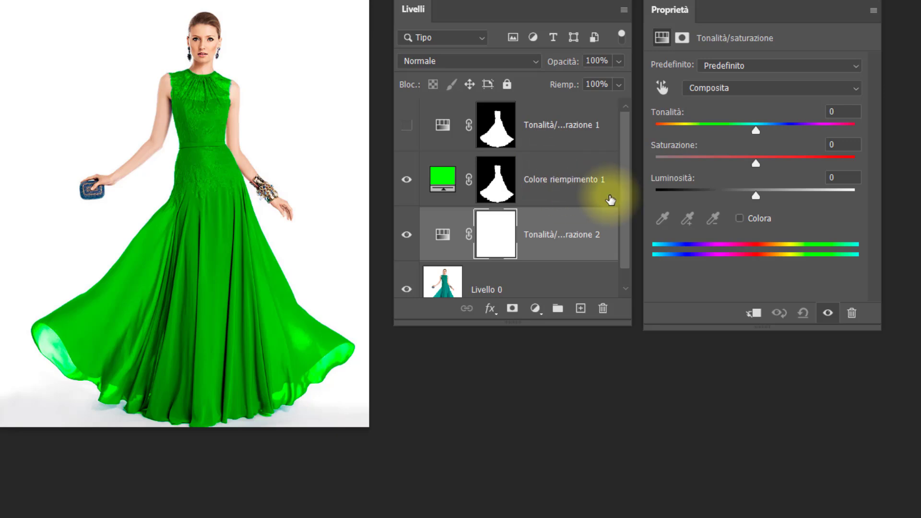
left_click_drag(756, 165, 644, 164)
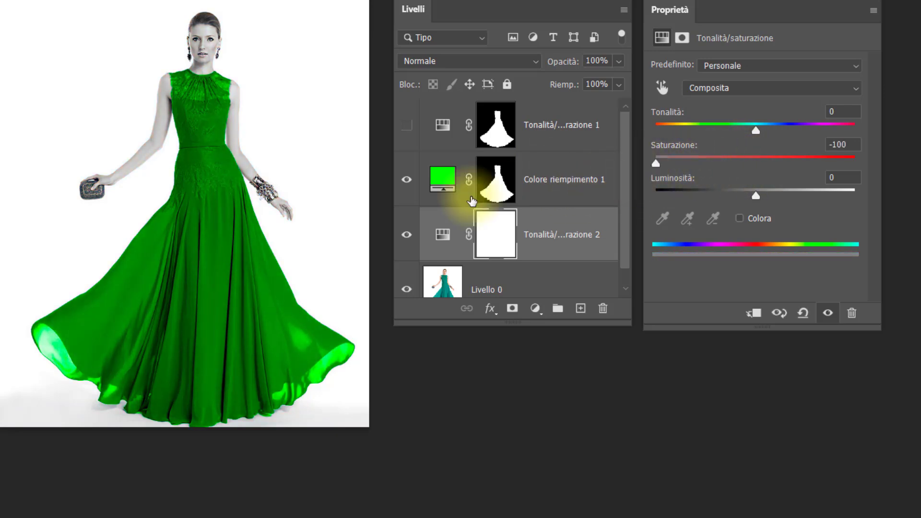
left_click(407, 181)
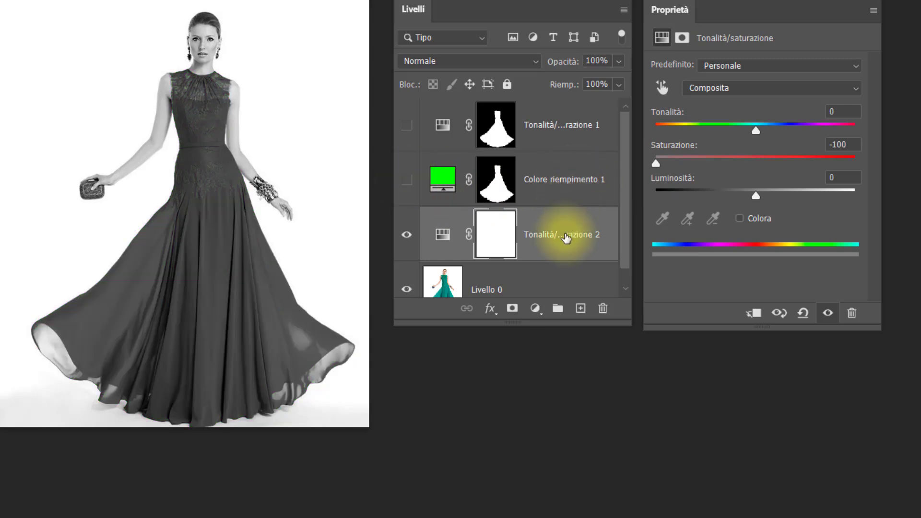
left_click(561, 238)
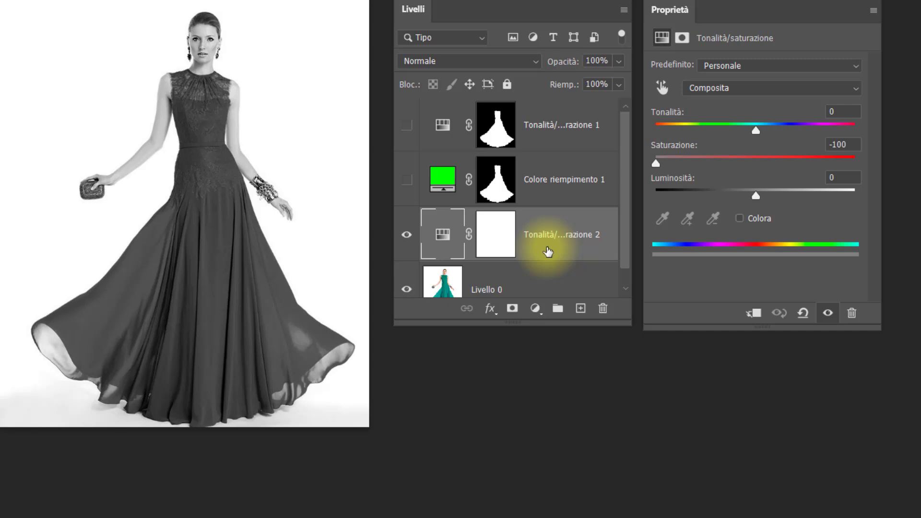
Step: Move the desaturating Hue/Saturation layer into a new group, Gruppo 1
key("ctrl+g")
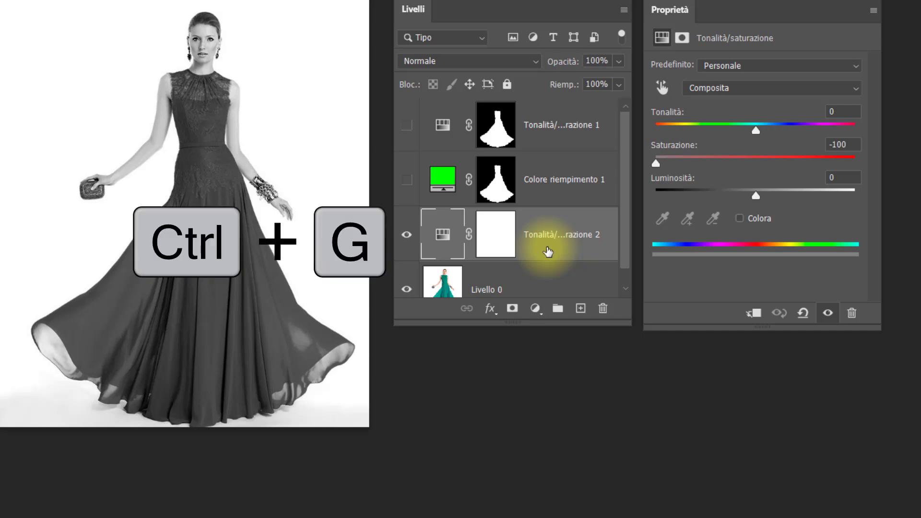
key("ctrl+g")
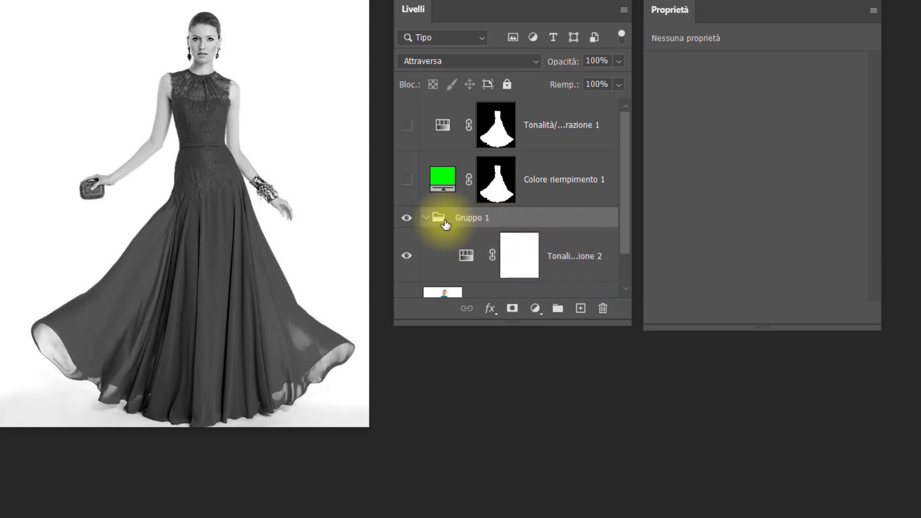
key("ctrl+shift+g")
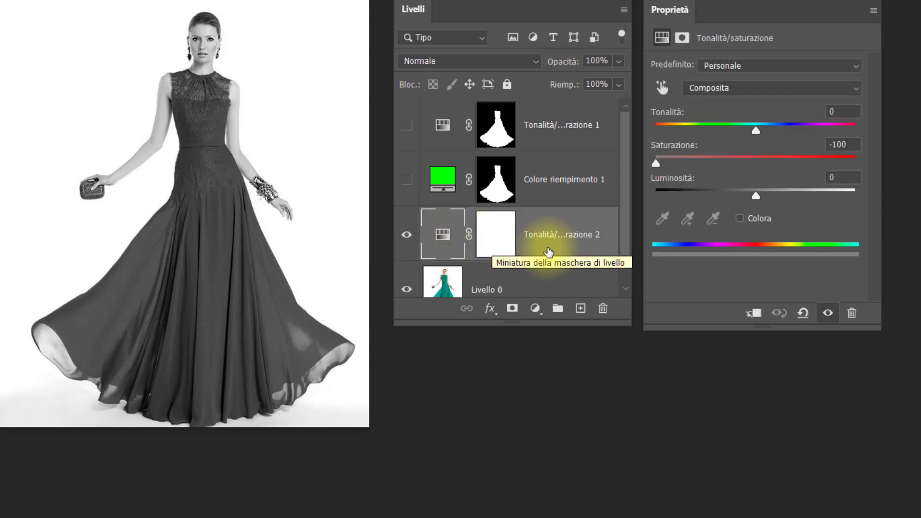
left_click(559, 310)
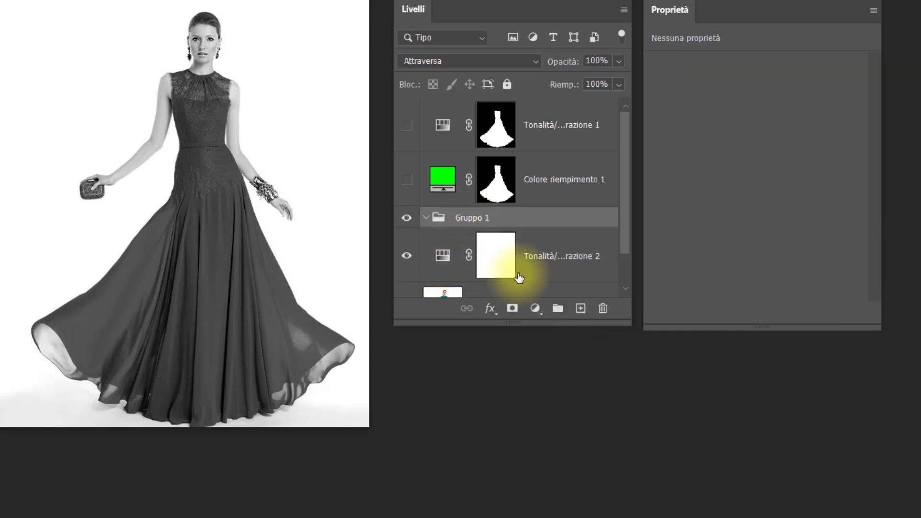
left_click_drag(519, 277, 528, 229)
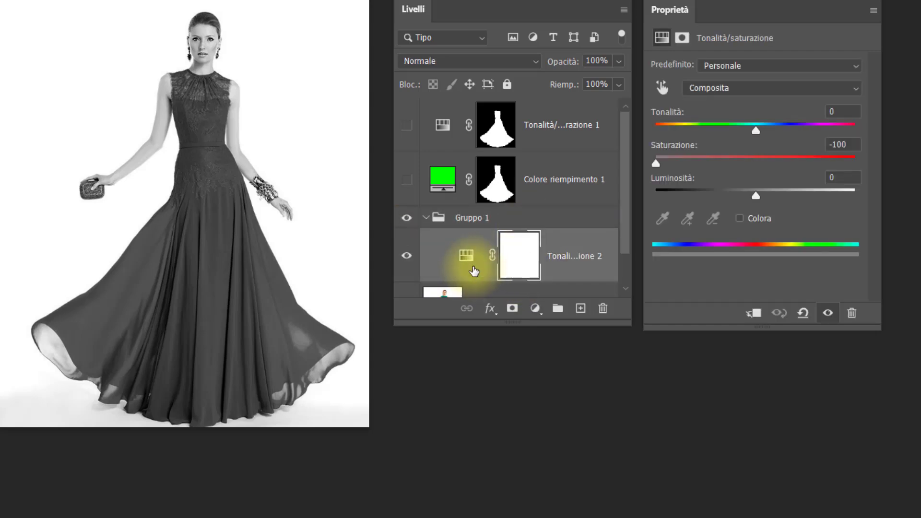
Step: Copy the dress mask from Colore riempimento 1 onto Gruppo 1 with Ctrl+Alt-drag
left_click(496, 222)
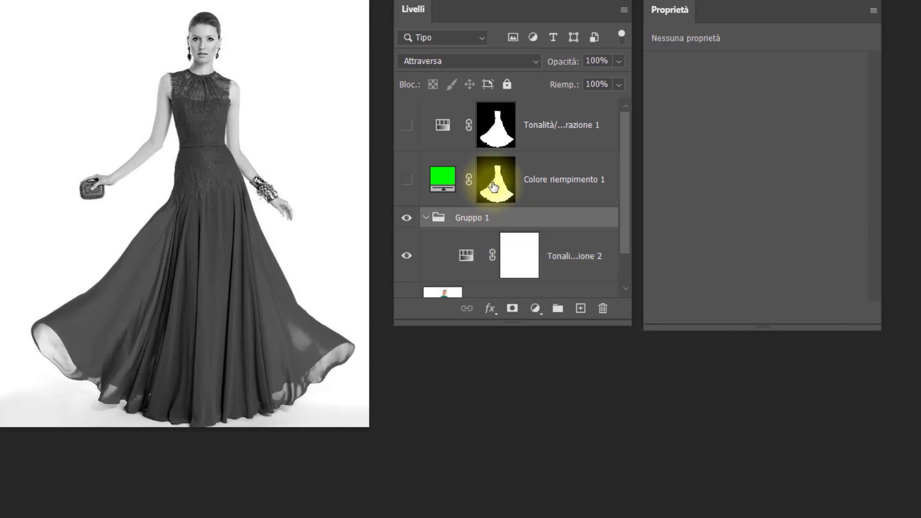
key("ctrl+alt")
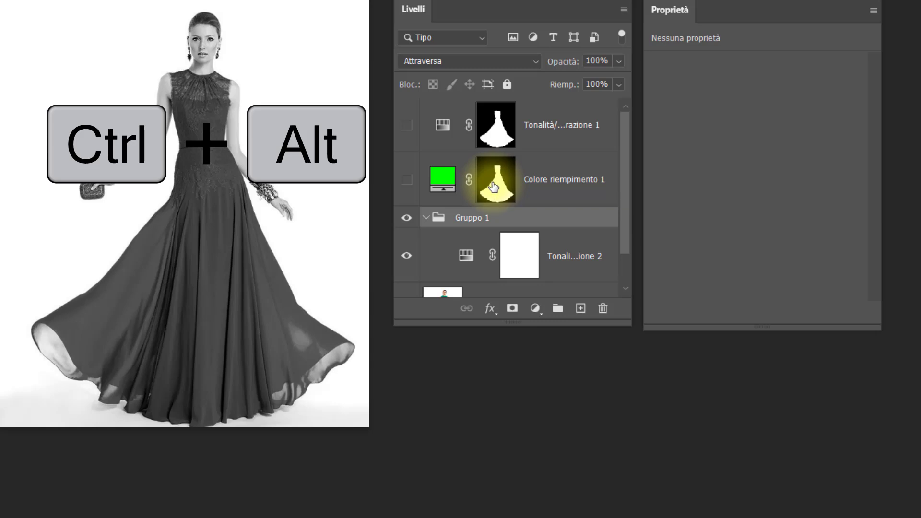
left_click_drag(494, 187, 488, 222)
scroll(489, 221, "down", 1)
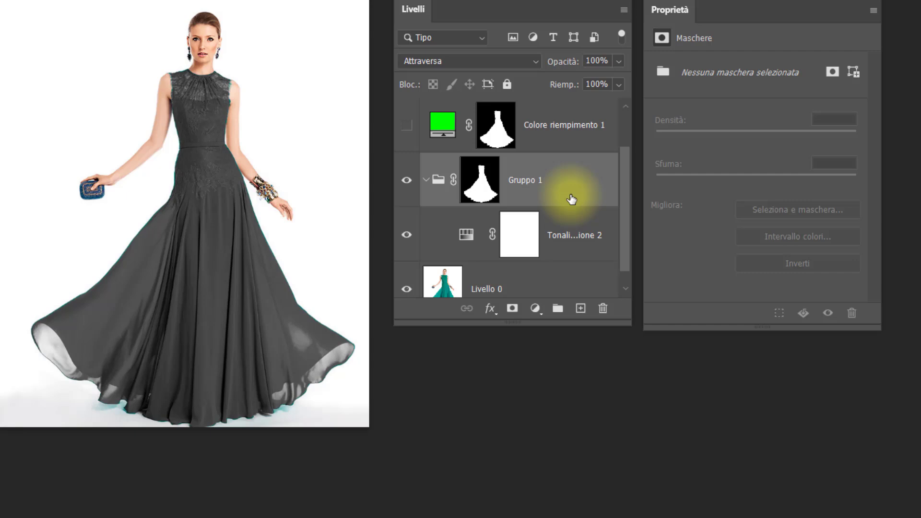
Step: Delete the Hue/Saturation layer's blank mask
left_click(519, 244)
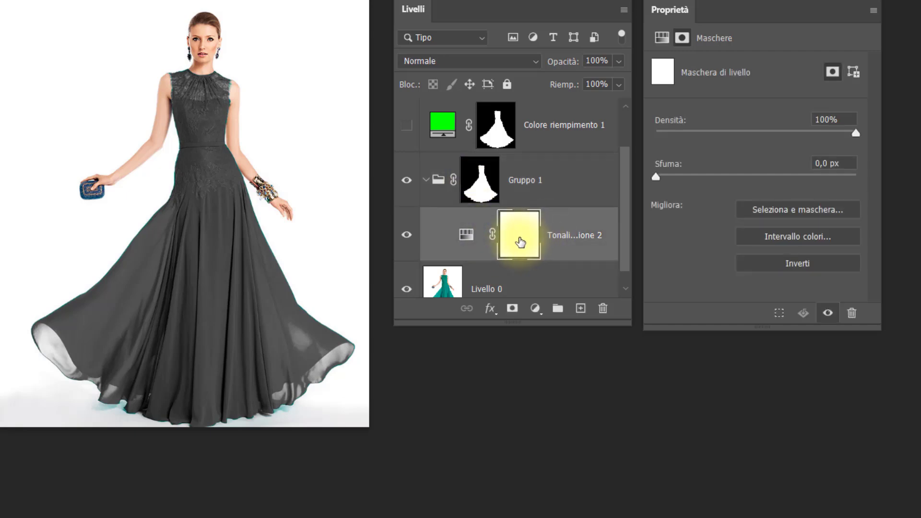
left_click(603, 311)
left_click(542, 176)
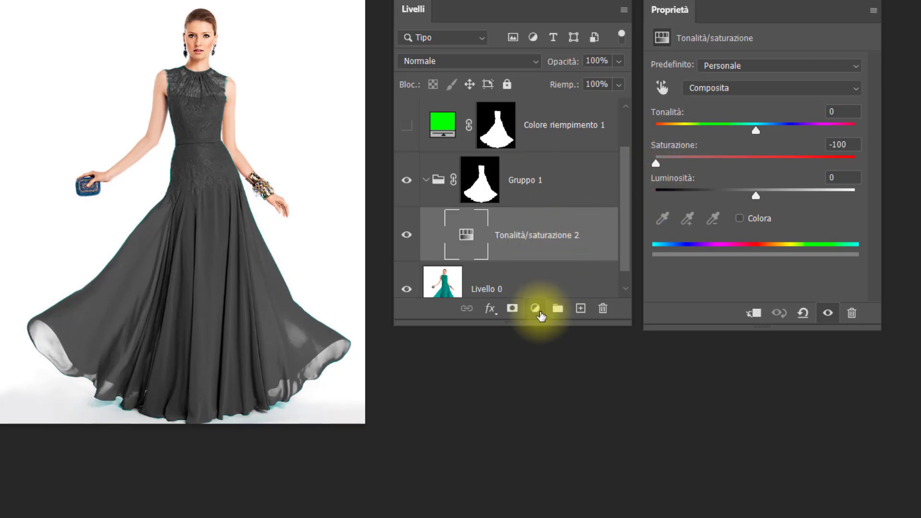
Step: Add a Levels adjustment, Valori tonali 1, inside Gruppo 1 and remove its mask
left_click(536, 309)
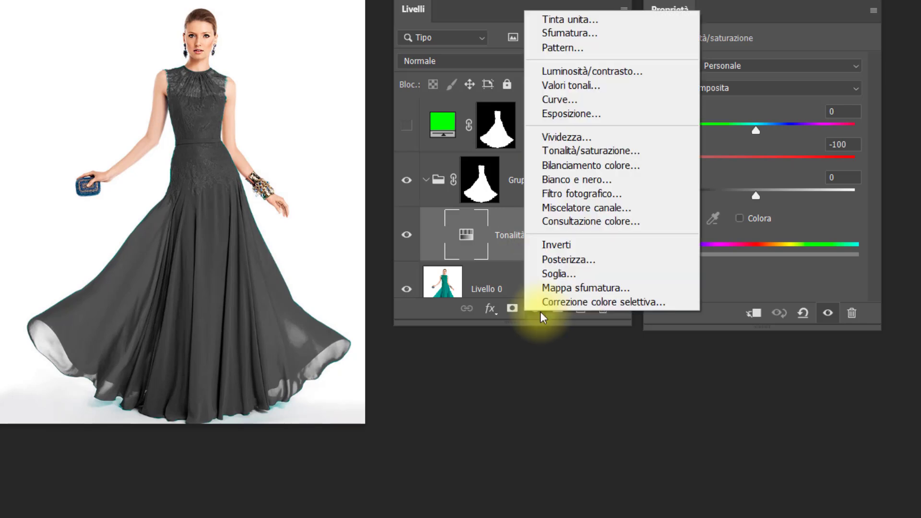
left_click(585, 86)
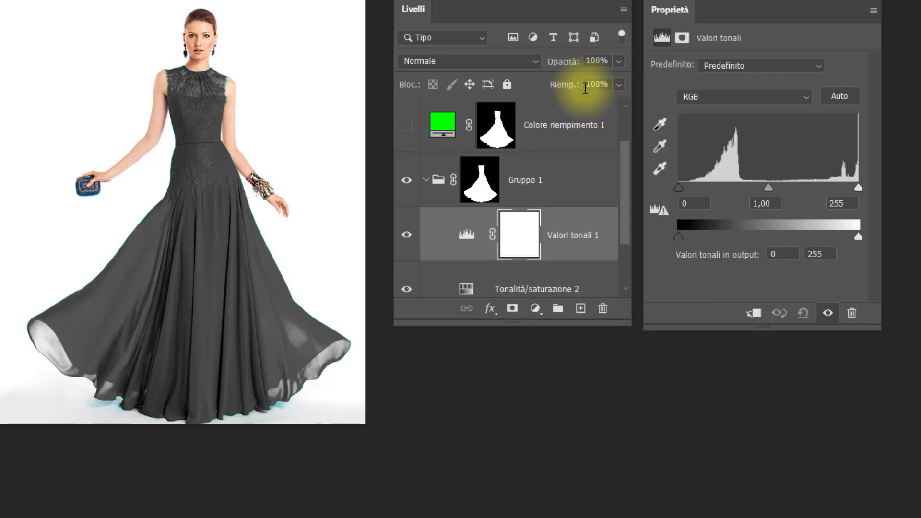
left_click(516, 237)
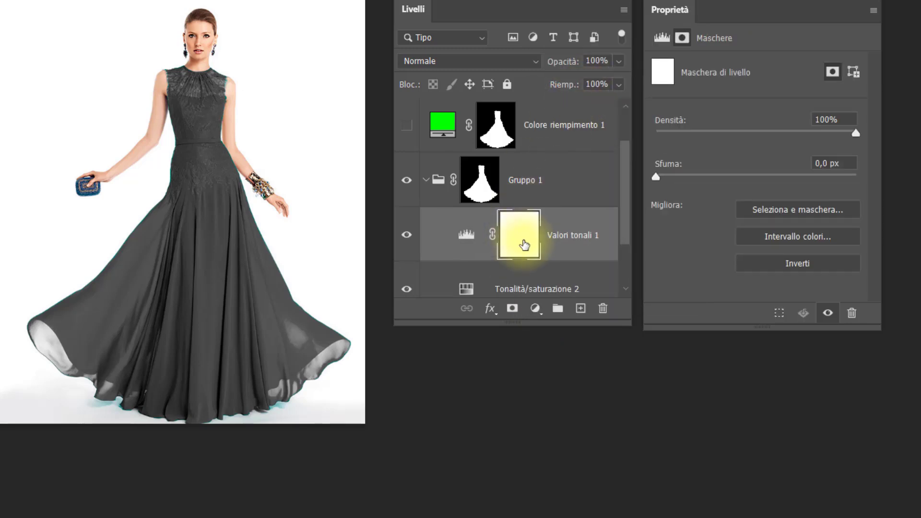
left_click_drag(516, 237, 603, 309)
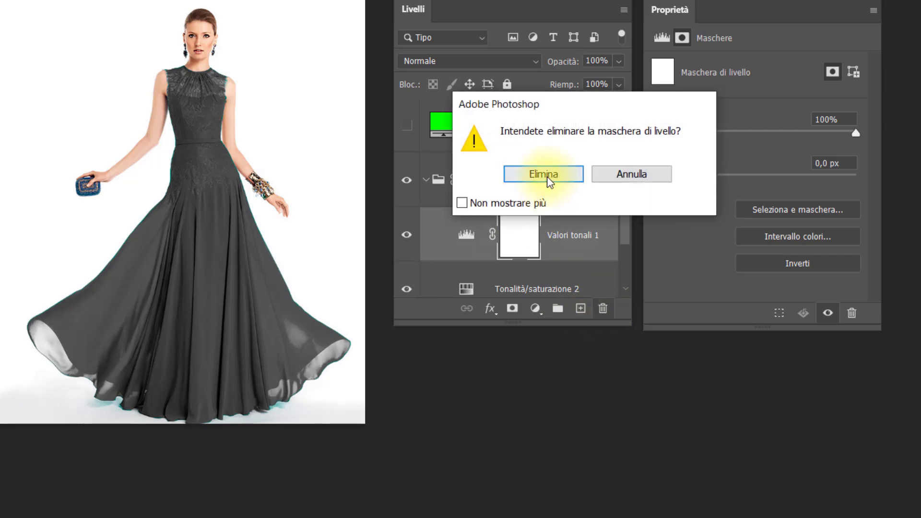
left_click(539, 174)
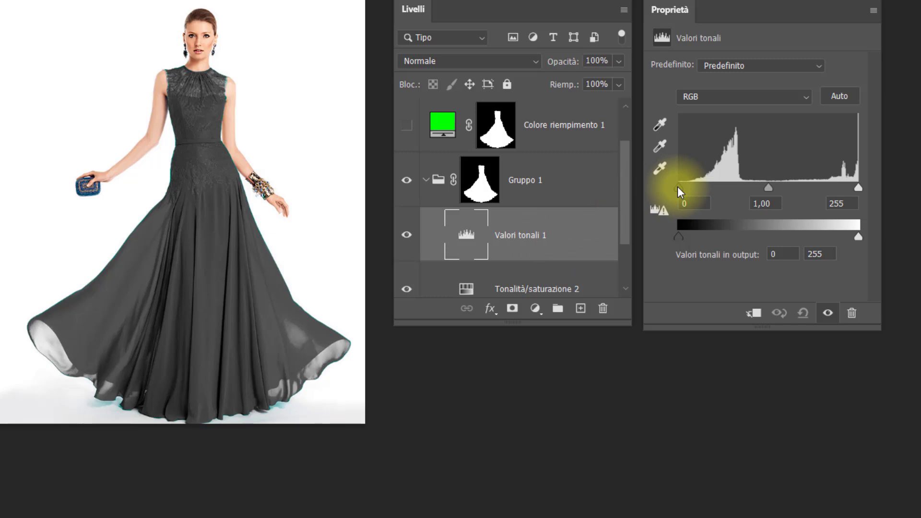
Step: Try a deep-black dress in Levels, then settle on input values 0 / 1,27 / 80
left_click_drag(678, 188, 707, 188)
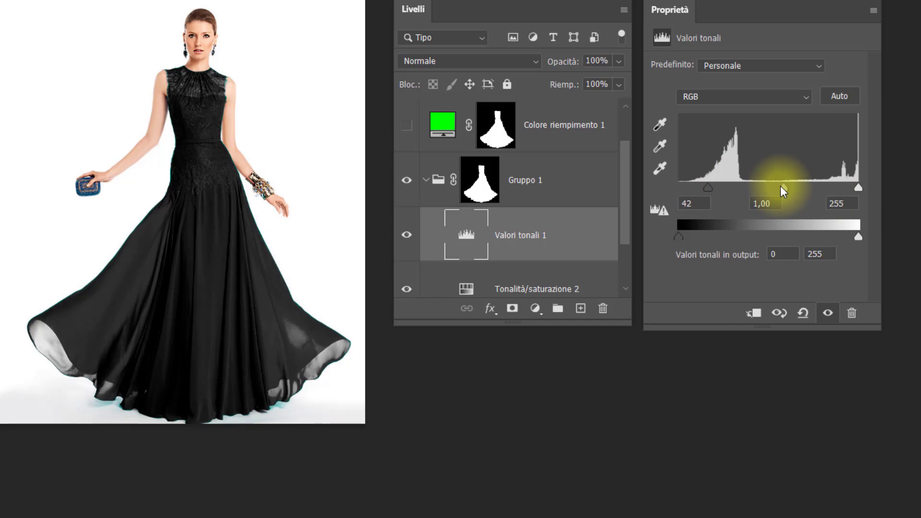
left_click_drag(781, 188, 773, 184)
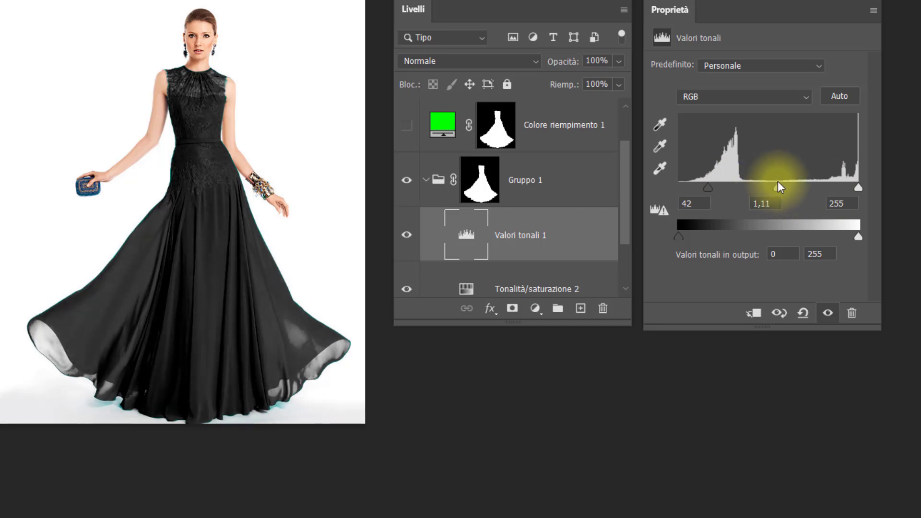
left_click_drag(707, 187, 710, 189)
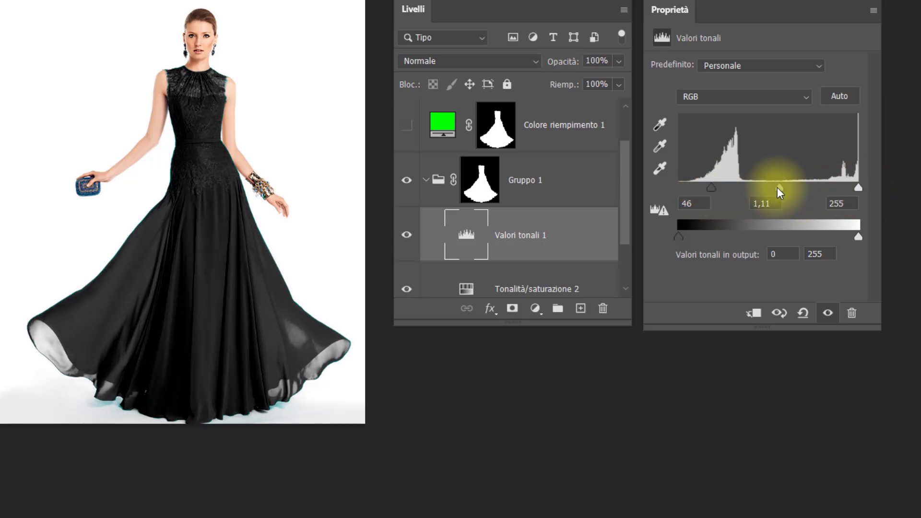
left_click_drag(776, 190, 776, 186)
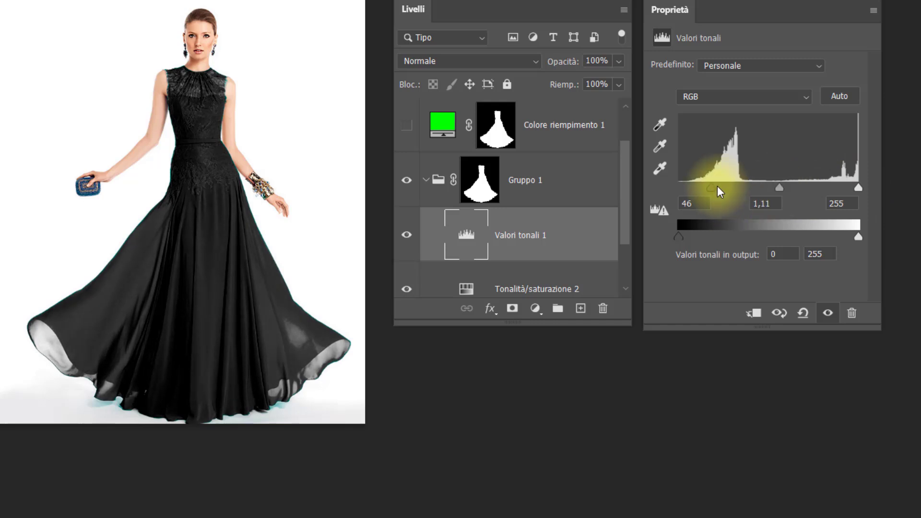
left_click_drag(715, 187, 667, 189)
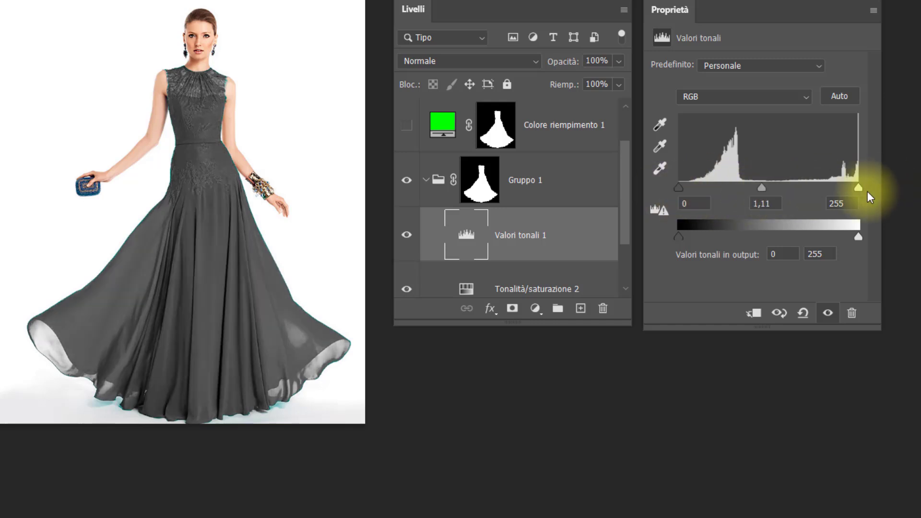
mouse_move(862, 188)
left_mouse_down()
mouse_move(766, 196)
mouse_move(702, 187)
left_mouse_up()
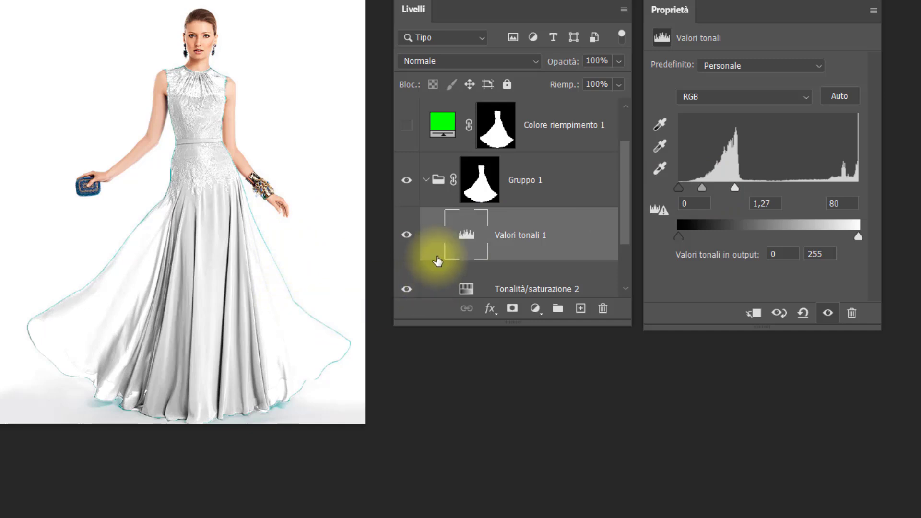
Step: Show Gruppo 1's mask properties: full density, no feathering
left_click(487, 192)
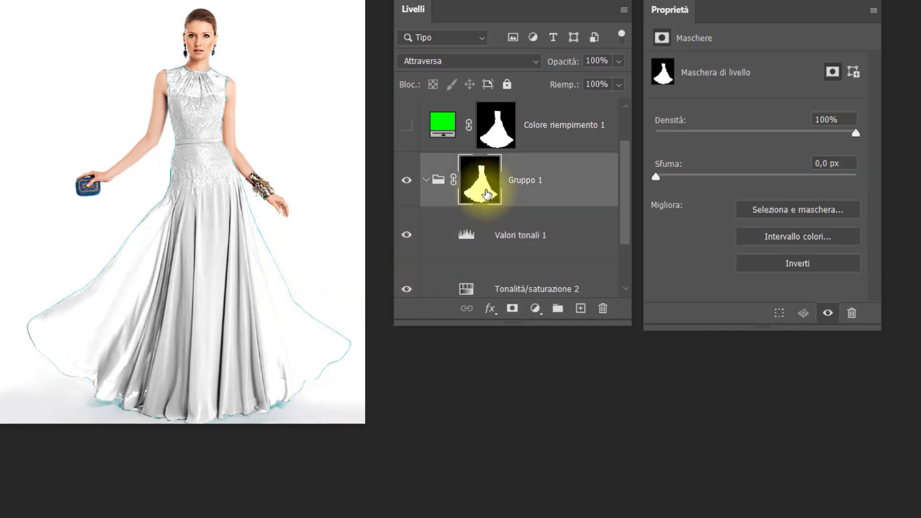